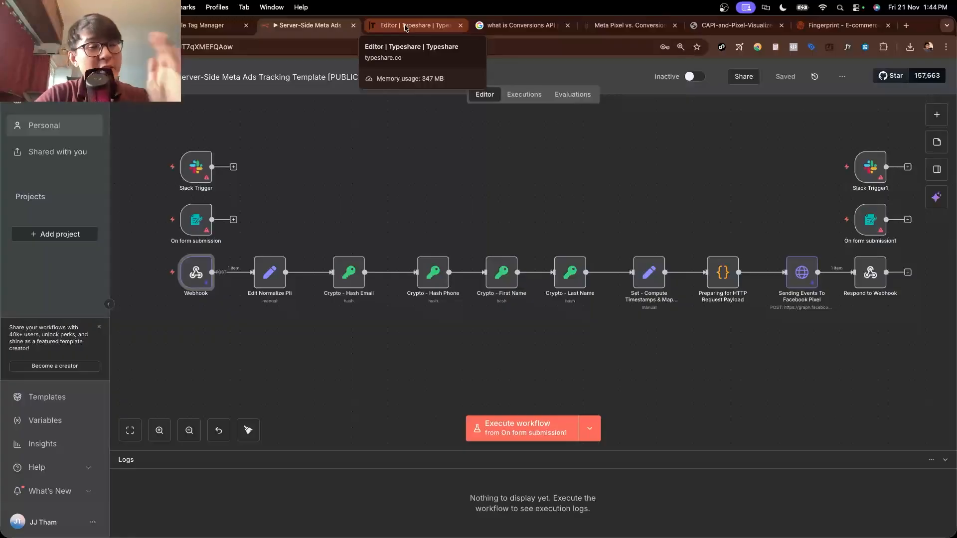
# Read the Typeshare outline's introduction and Part 1 on why the Meta Pixel is dying and its impact on ads.
pyautogui.click(405, 26)
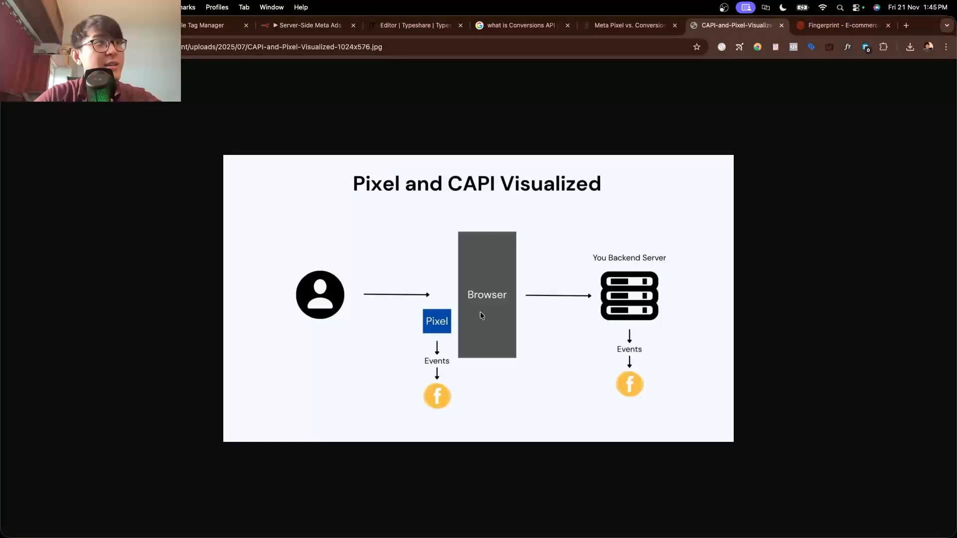
pyautogui.click(415, 25)
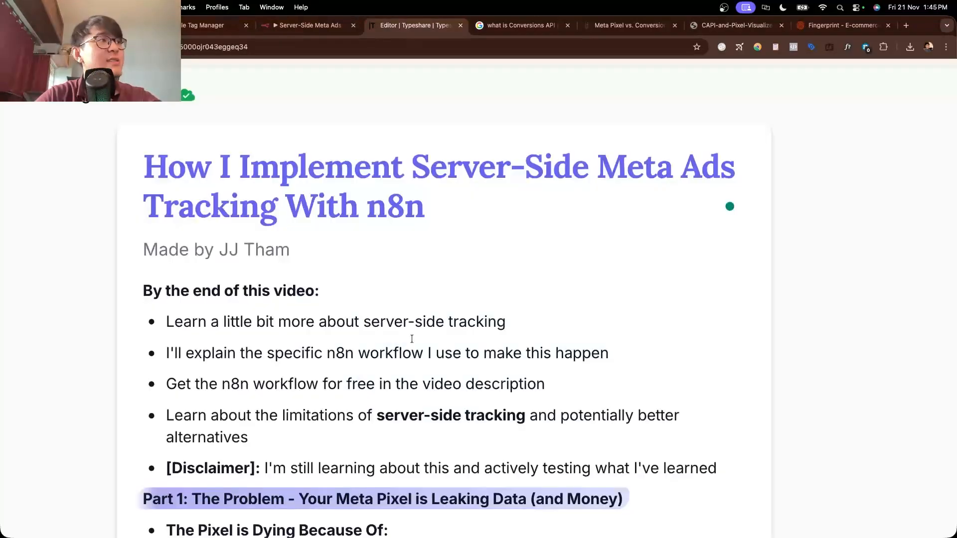
pyautogui.scroll(-4, 410, 337)
pyautogui.scroll(-1, 398, 340)
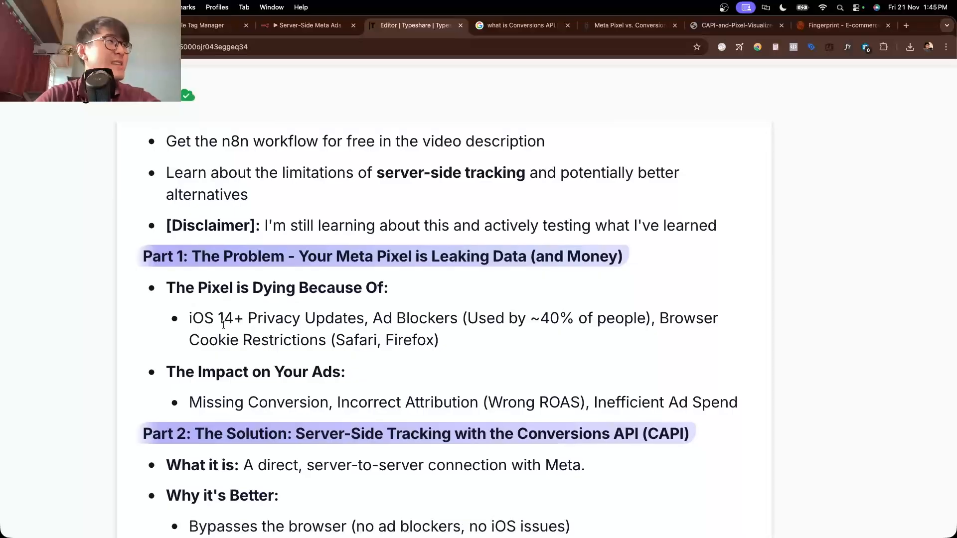
pyautogui.moveTo(248, 320); pyautogui.dragTo(293, 322)
pyautogui.click(293, 321)
pyautogui.scroll(-2, 293, 322)
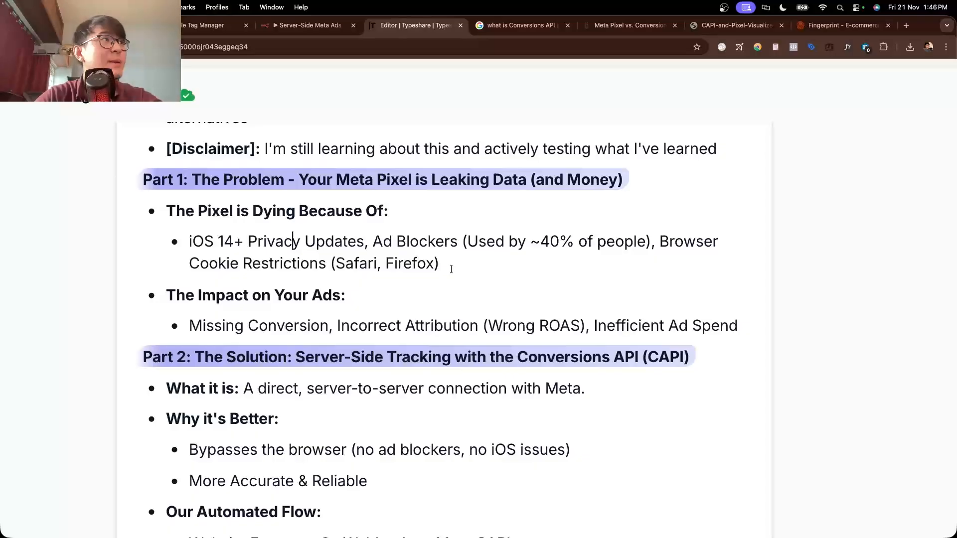
pyautogui.scroll(-2, 451, 269)
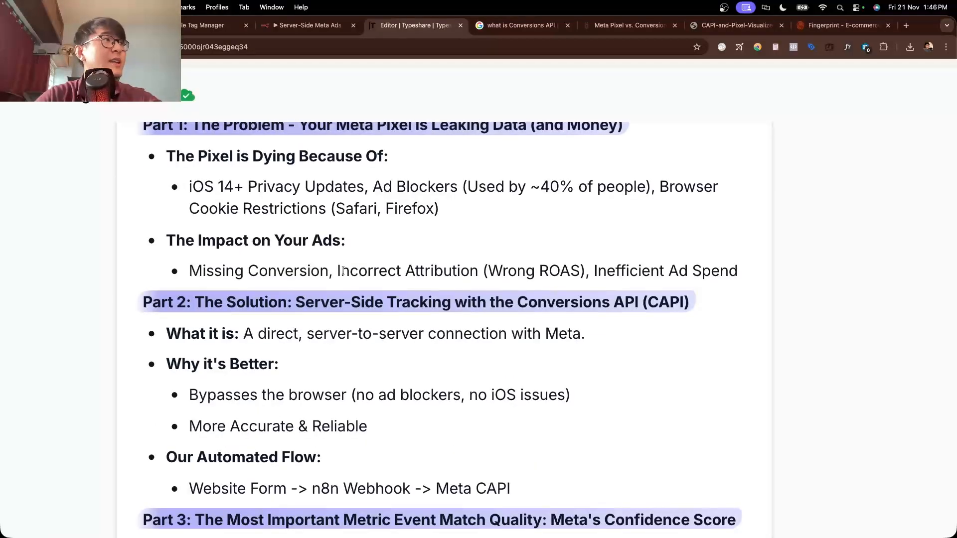
pyautogui.doubleClick(379, 271)
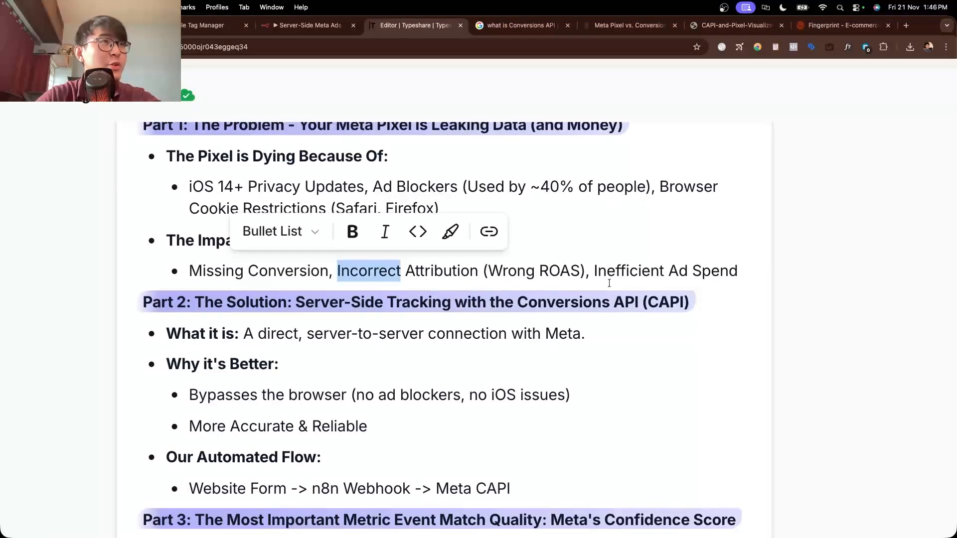
pyautogui.click(643, 271)
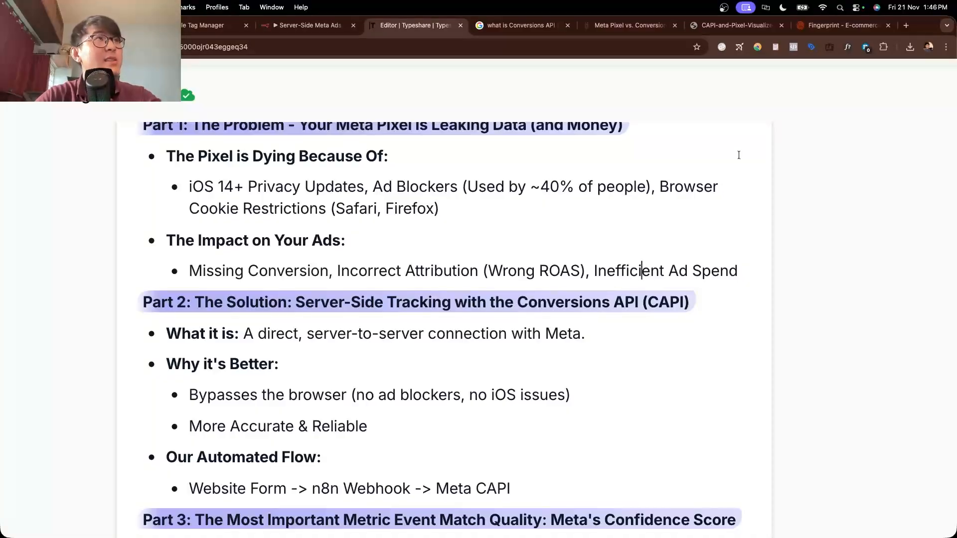
# Examine the Pixel and CAPI diagram together with the Google AI overview explaining the Conversions API.
pyautogui.click(737, 25)
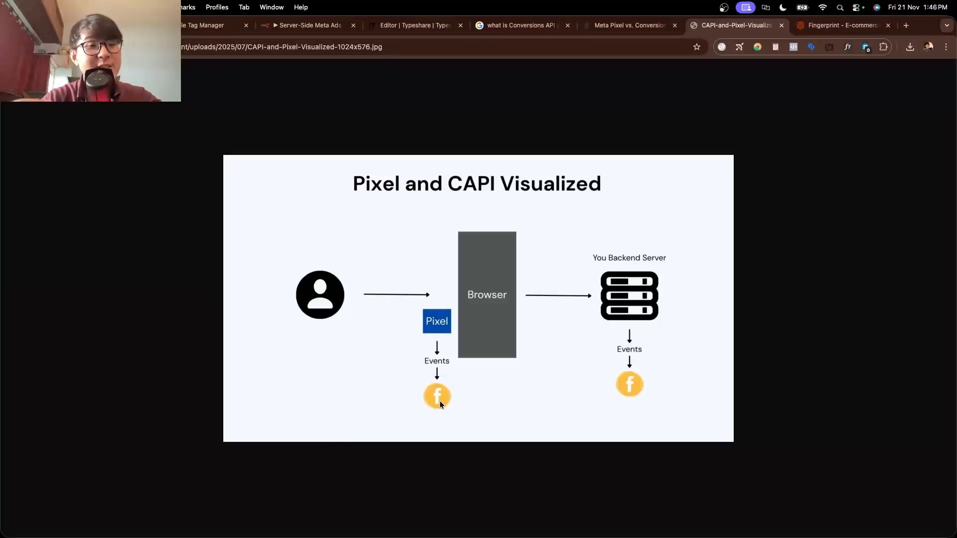
pyautogui.click(516, 20)
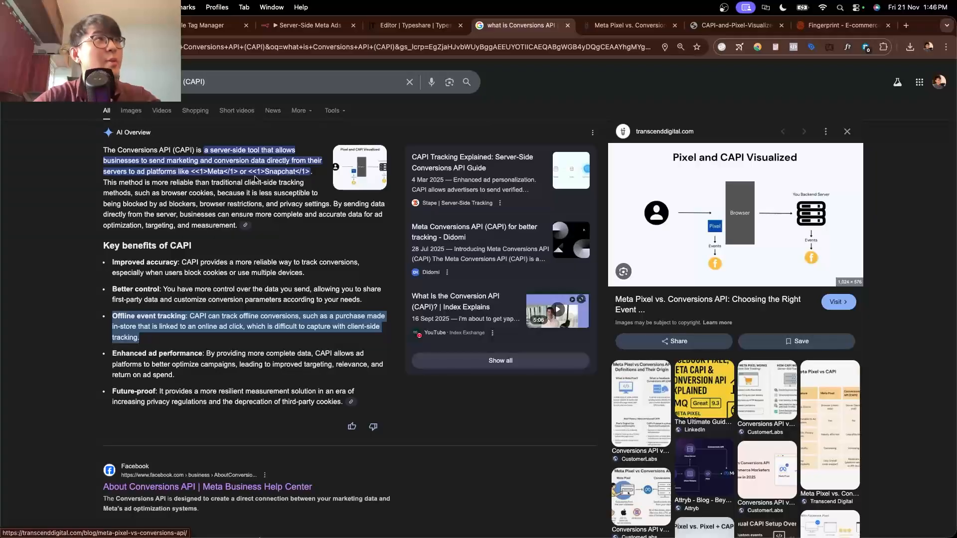
pyautogui.hotkey('ctrl', 'Tab')
pyautogui.hotkey('ctrl', 'Tab')
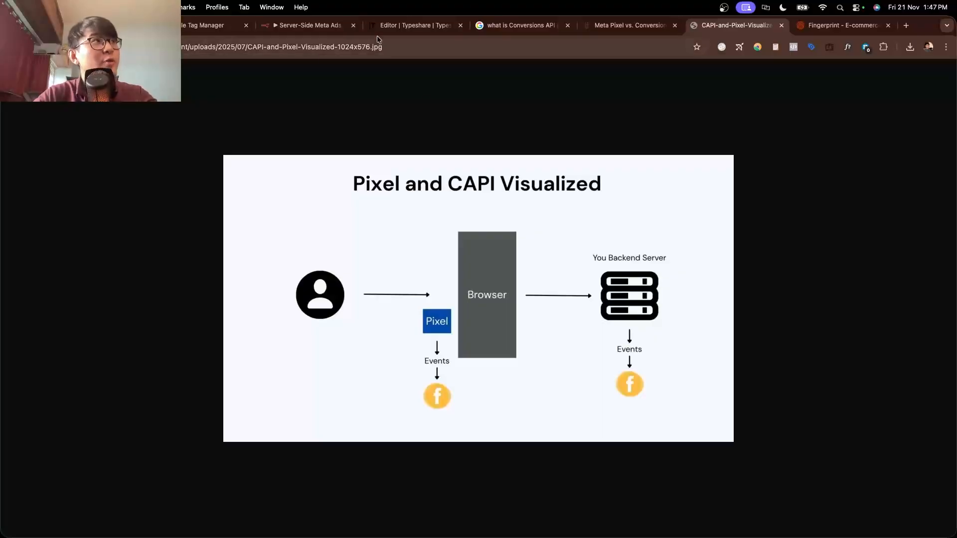
# Examine Part 3 of the Typeshare outline, covering the event match quality score and its shared and other parameters.
pyautogui.click(406, 26)
pyautogui.scroll(-3, 414, 317)
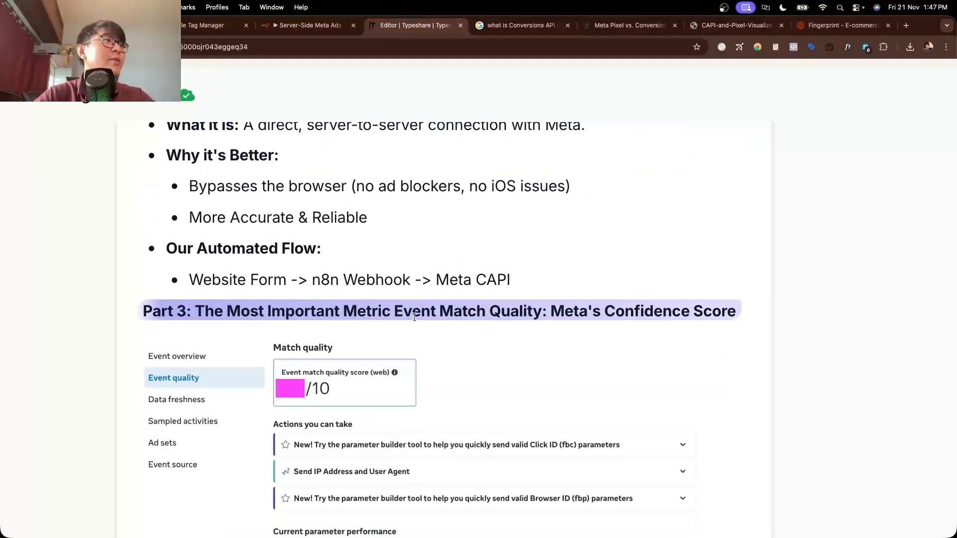
pyautogui.scroll(-9, 414, 317)
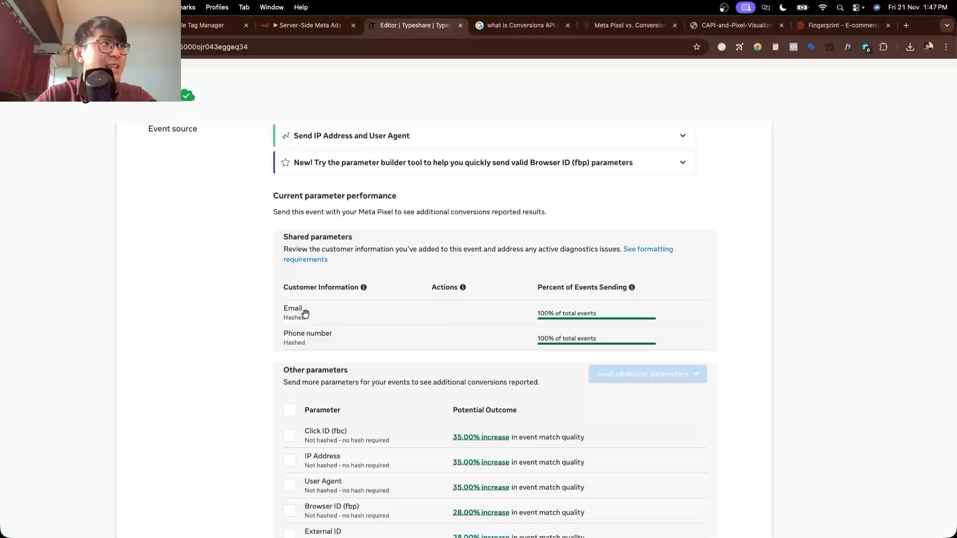
pyautogui.scroll(-1, 329, 345)
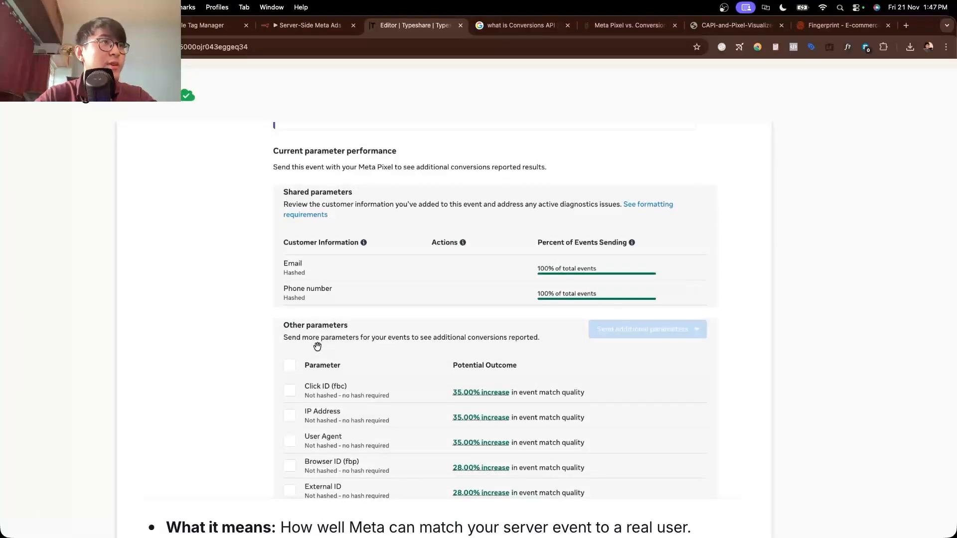
pyautogui.scroll(5, 349, 319)
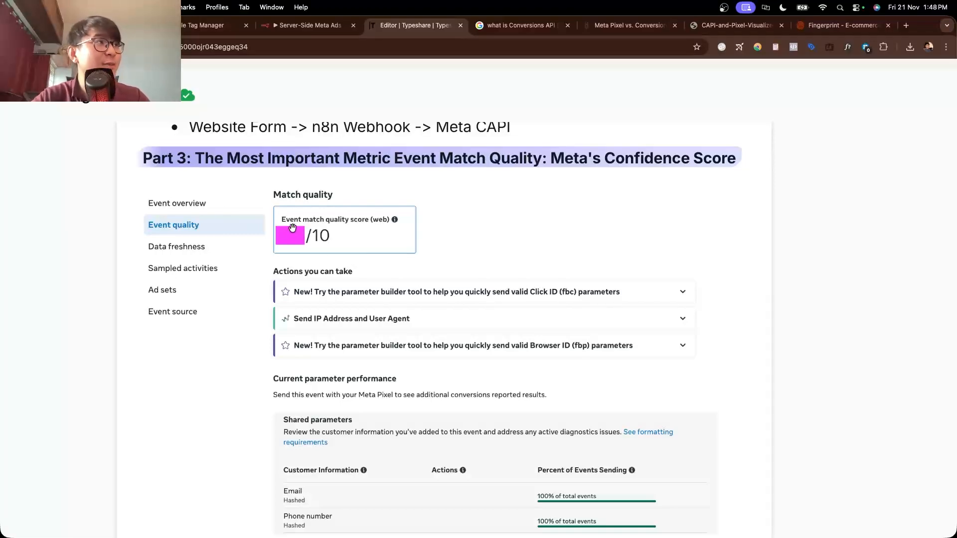
pyautogui.scroll(-3, 408, 402)
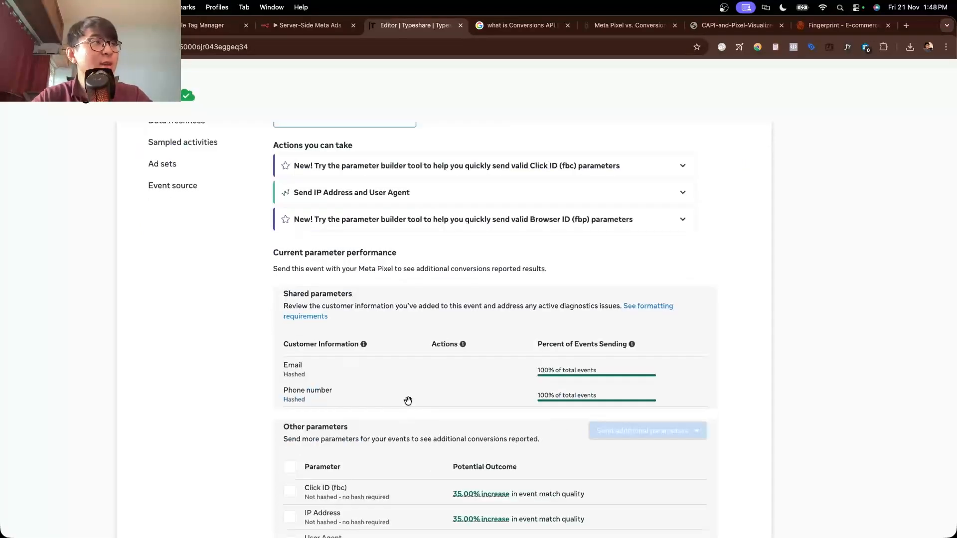
pyautogui.scroll(-6, 400, 390)
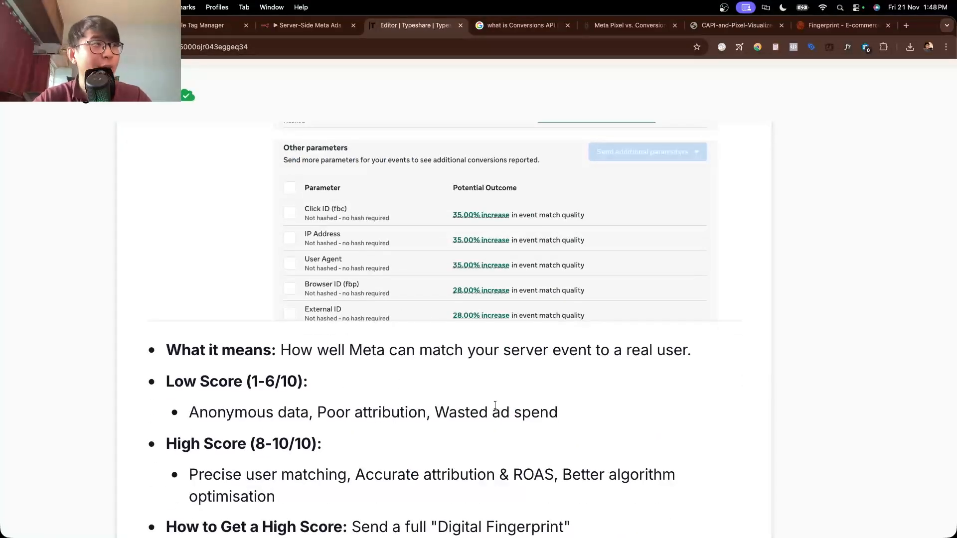
pyautogui.scroll(9, 238, 439)
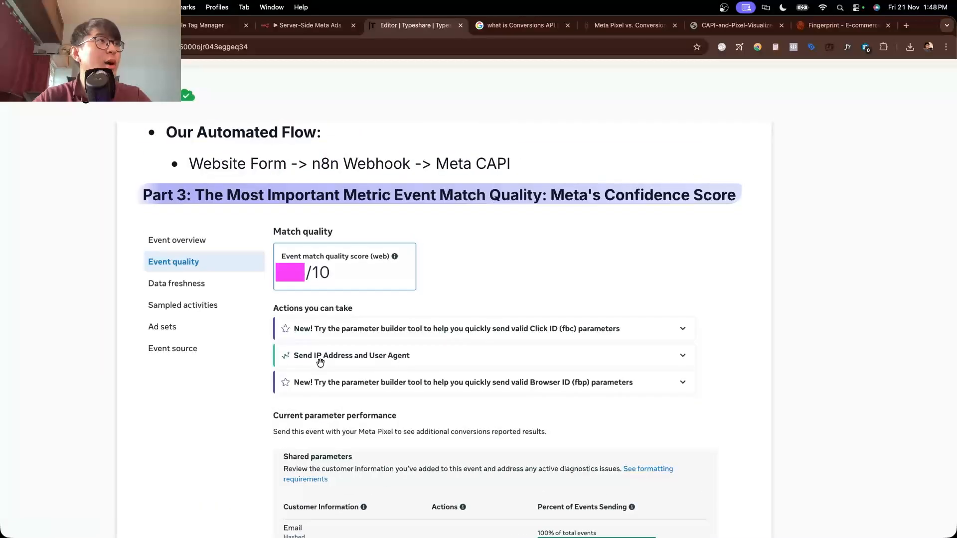
# Revisit the Pixel and CAPI diagram and review the current parameter performance section in the Typeshare outline.
pyautogui.click(630, 25)
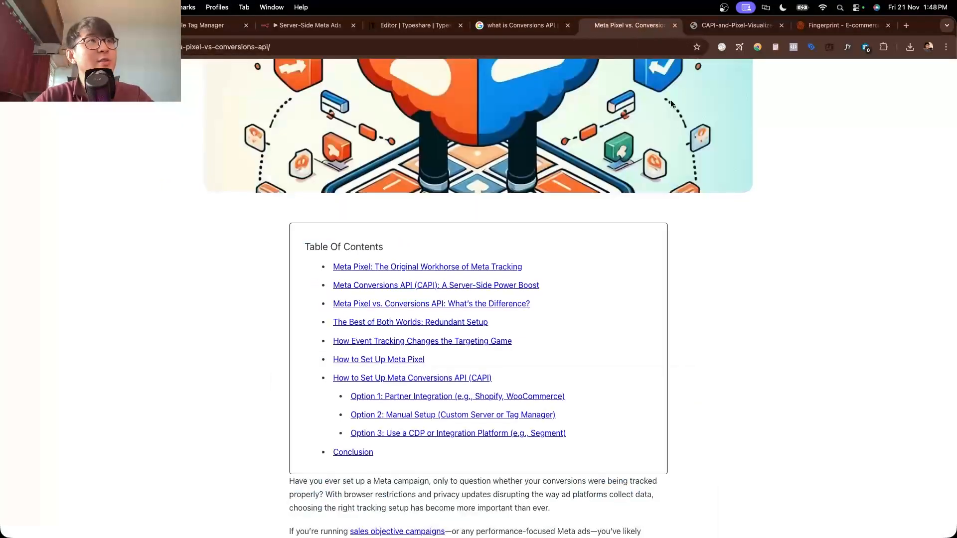
pyautogui.click(736, 25)
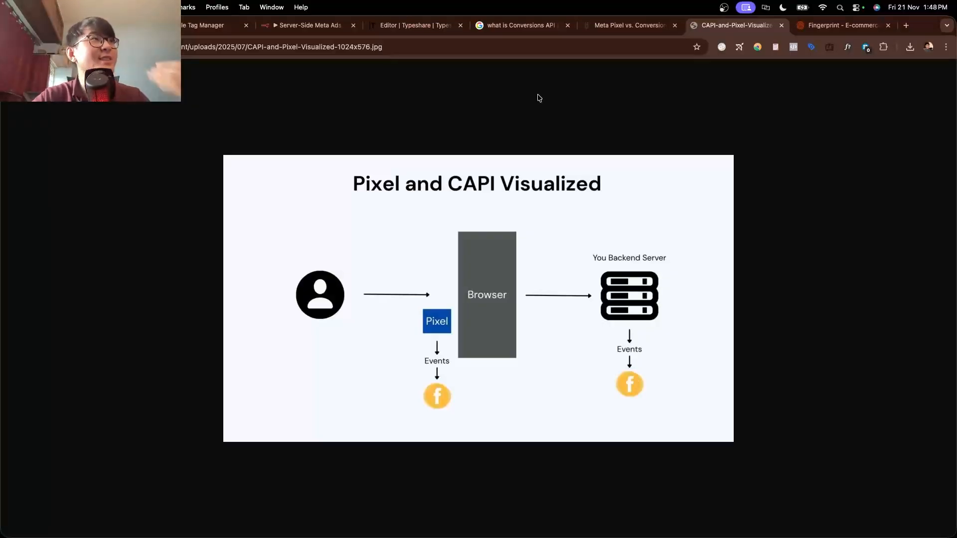
pyautogui.click(415, 25)
pyautogui.scroll(-2, 520, 284)
pyautogui.scroll(-2, 520, 284)
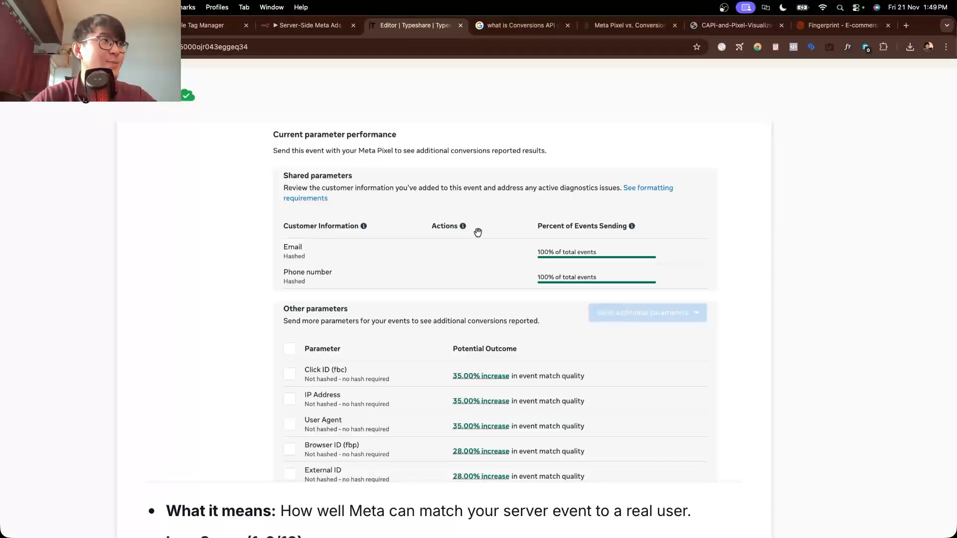
pyautogui.scroll(1, 511, 299)
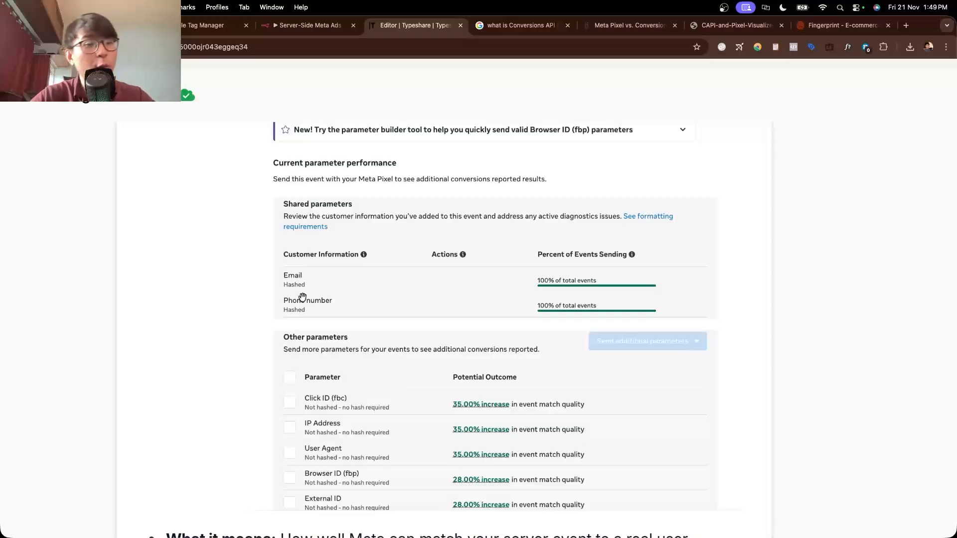
pyautogui.scroll(3, 302, 297)
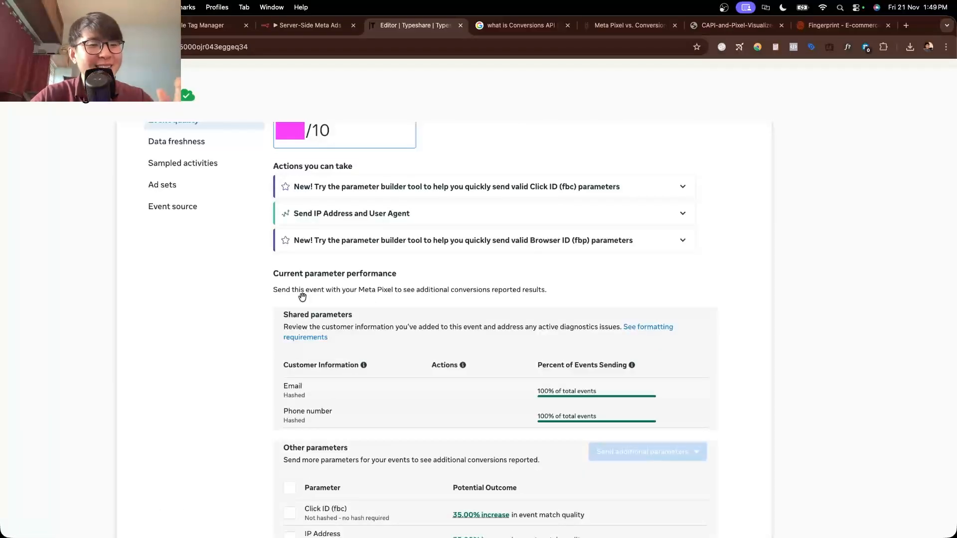
pyautogui.scroll(-2, 361, 297)
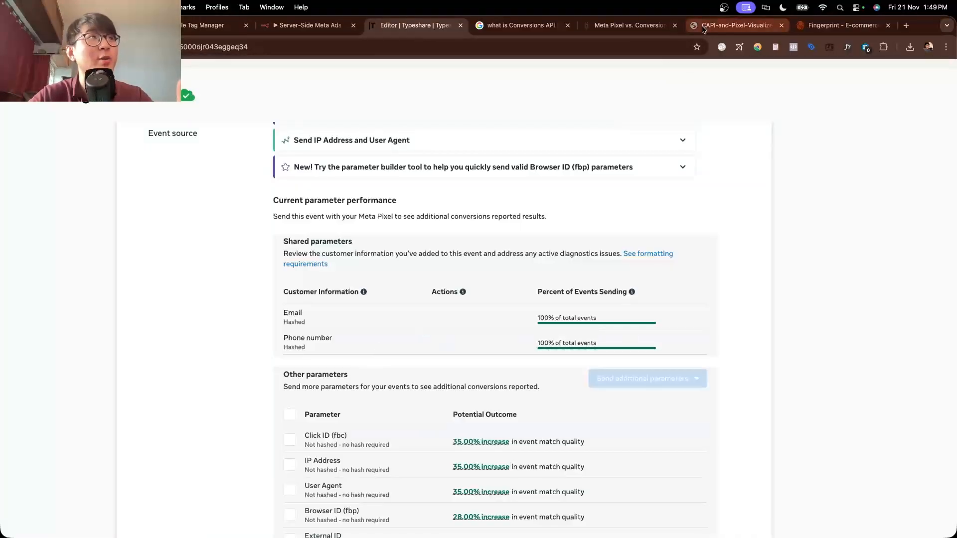
# Review the Part 2 benefits of server-side tracking and the other parameters that can be sent with events.
pyautogui.click(737, 25)
pyautogui.click(402, 26)
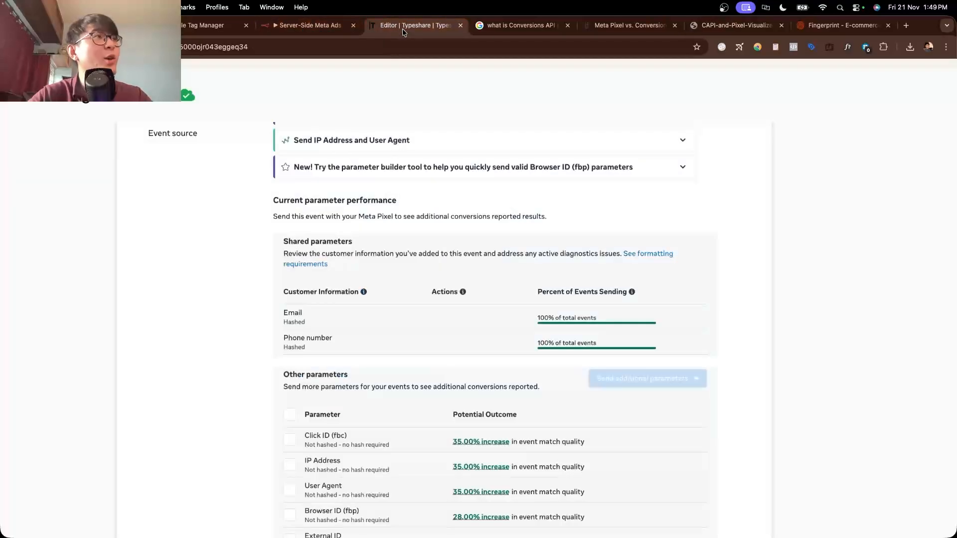
pyautogui.scroll(-3, 364, 289)
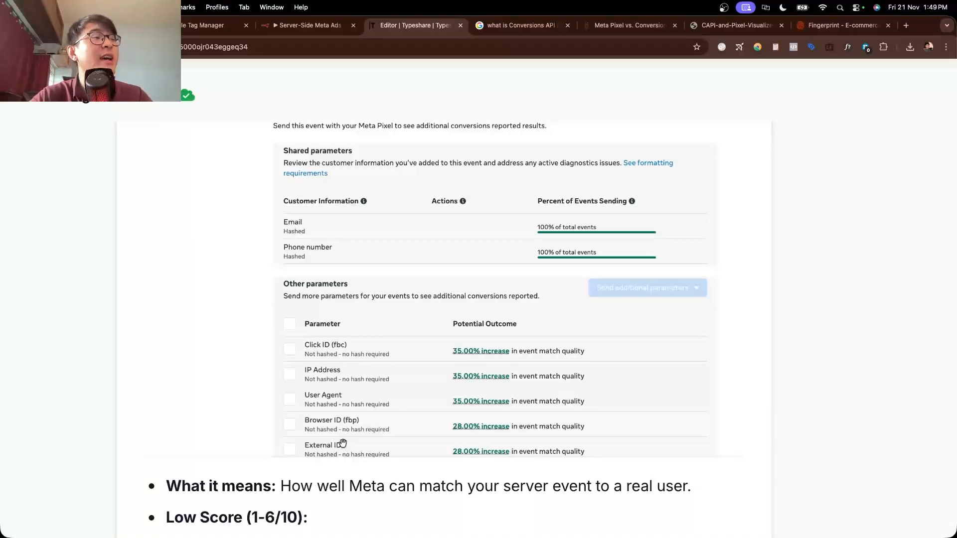
pyautogui.scroll(10, 343, 443)
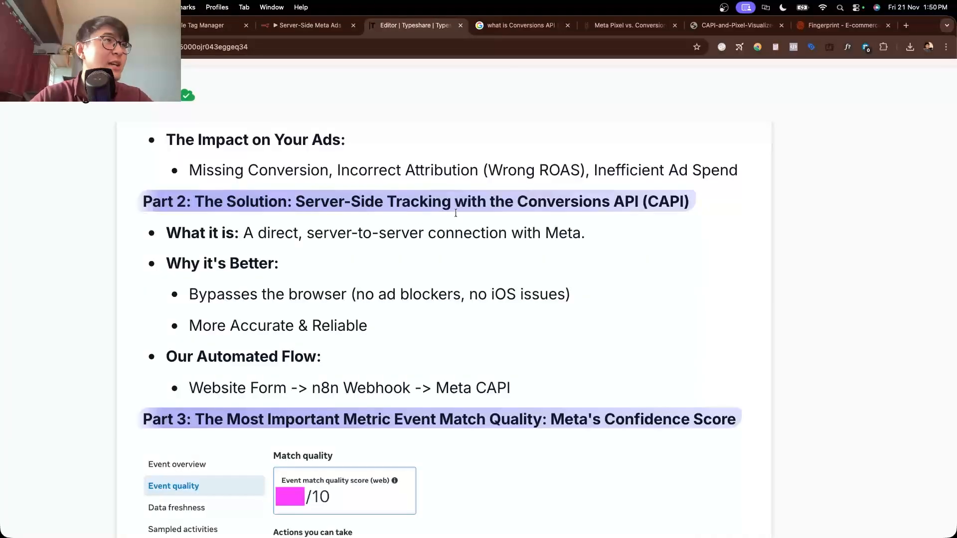
pyautogui.click(311, 306)
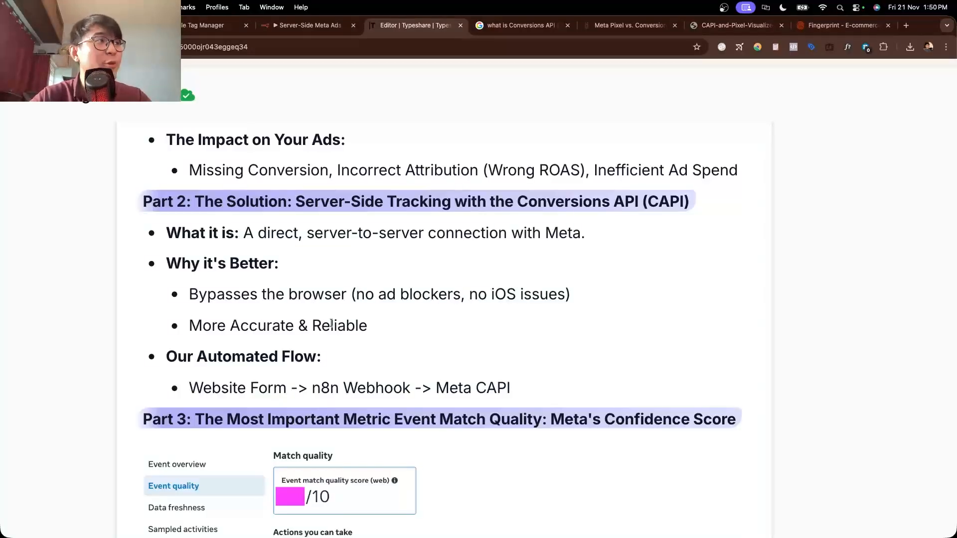
pyautogui.scroll(-10, 331, 324)
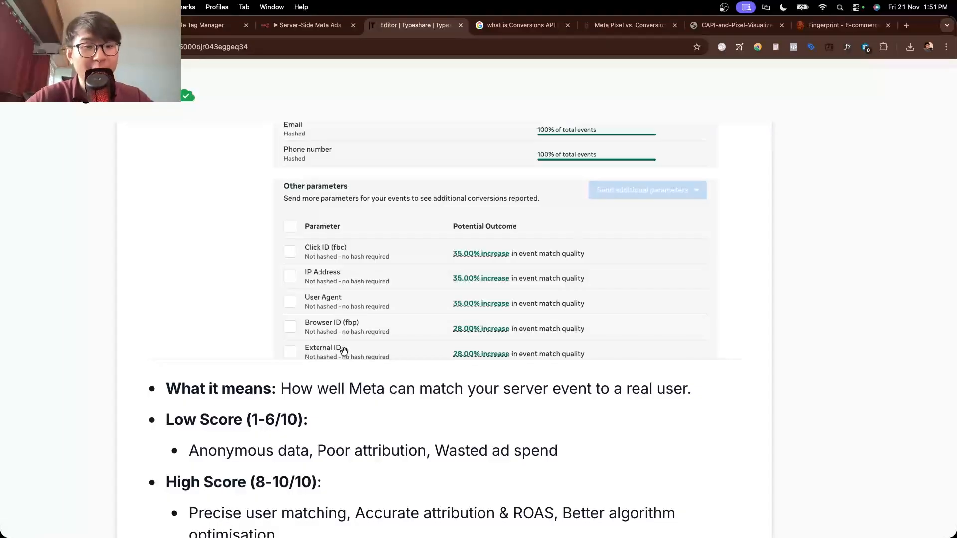
pyautogui.scroll(3, 347, 344)
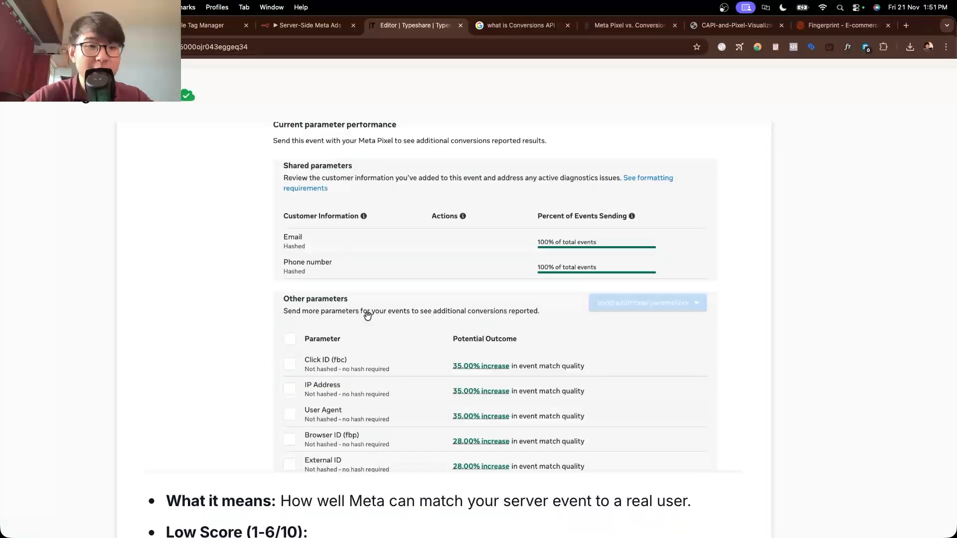
pyautogui.scroll(1, 379, 299)
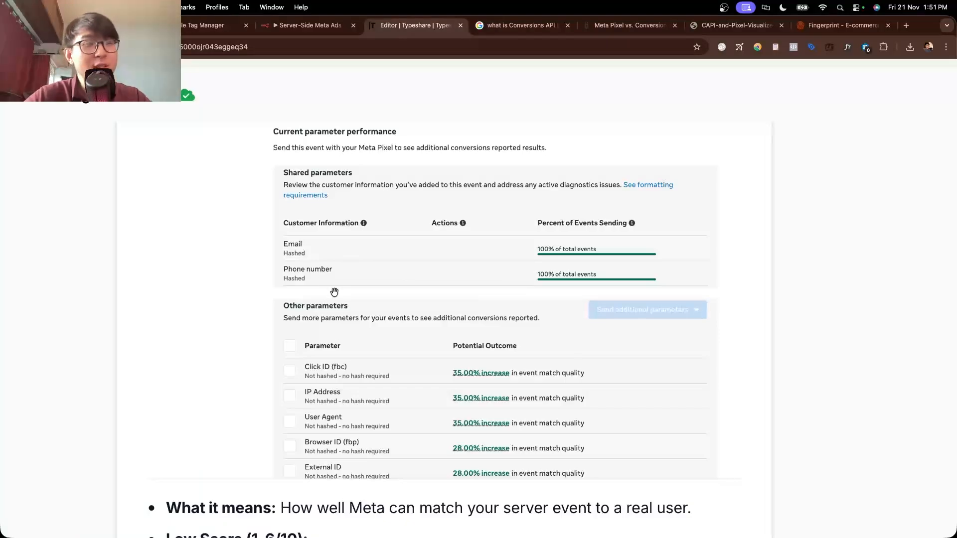
# Switch to the n8n Server-Side Meta Ads Tracking workflow and inspect the Crypto - Hash Email node's parameters.
pyautogui.click(724, 29)
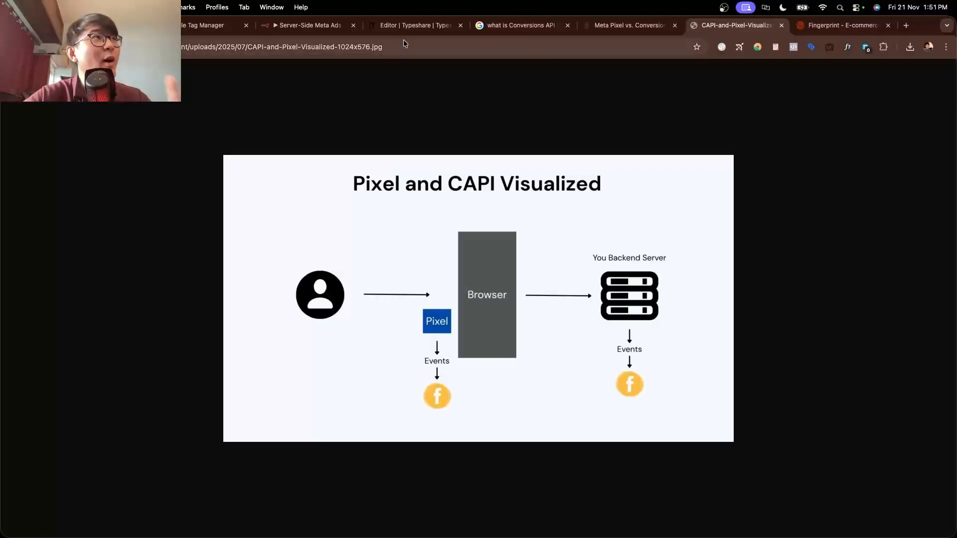
pyautogui.click(326, 27)
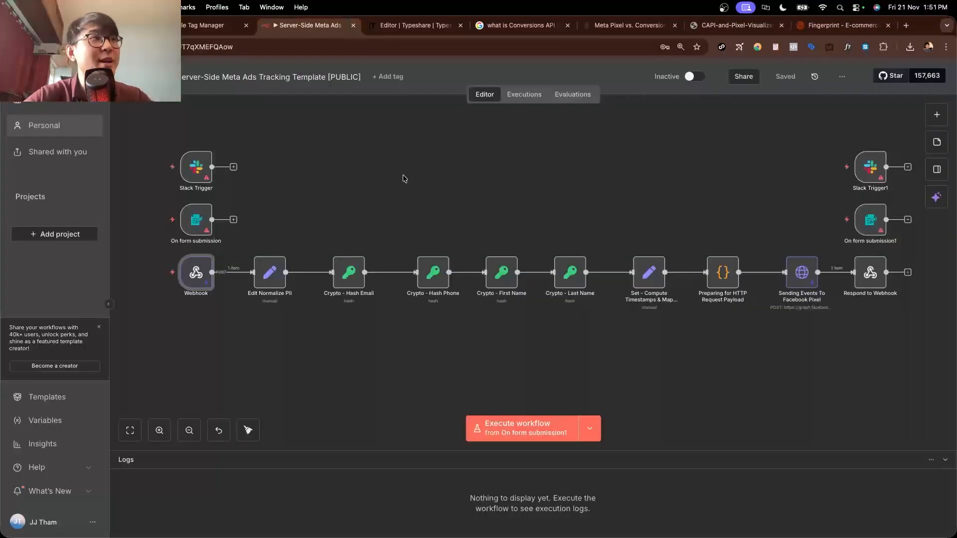
pyautogui.click(493, 27)
pyautogui.click(433, 30)
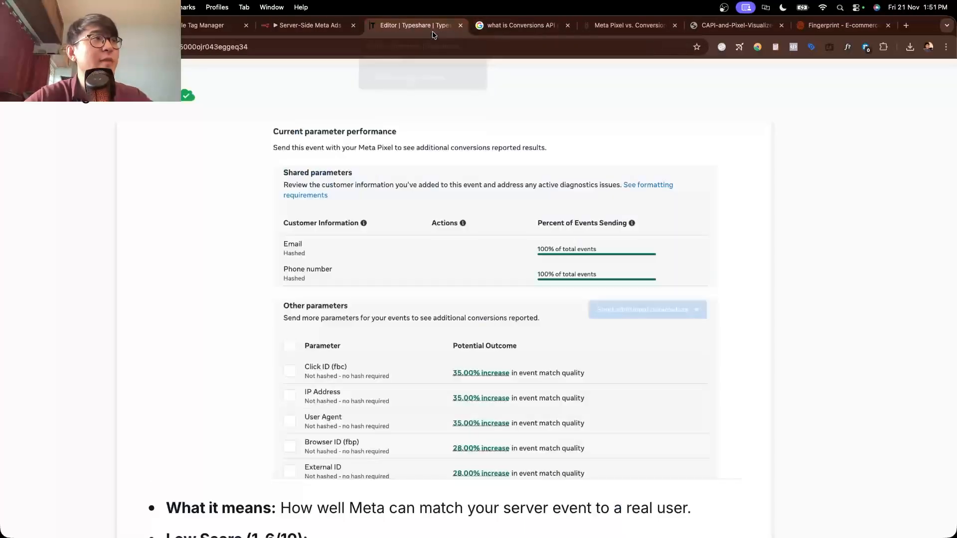
pyautogui.click(298, 24)
pyautogui.doubleClick(357, 275)
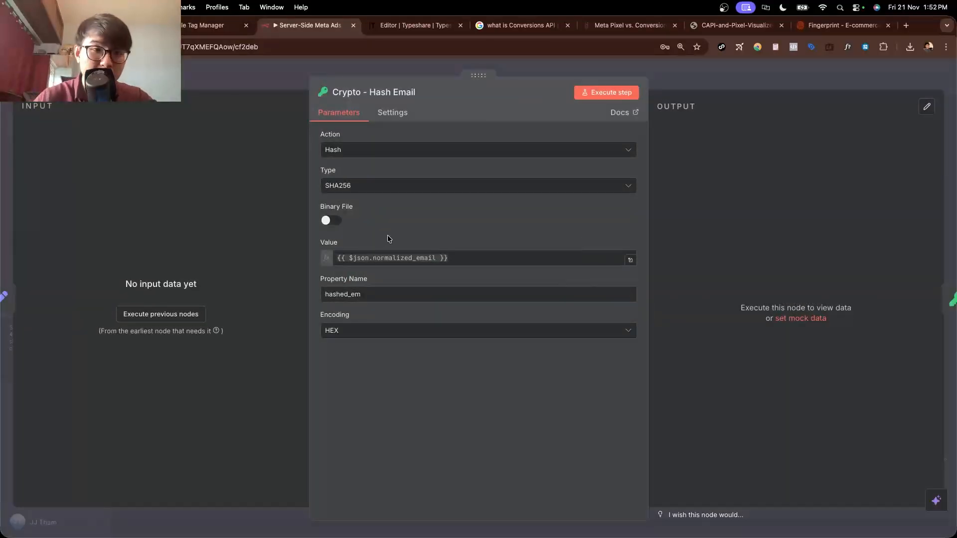
pyautogui.press('Escape')
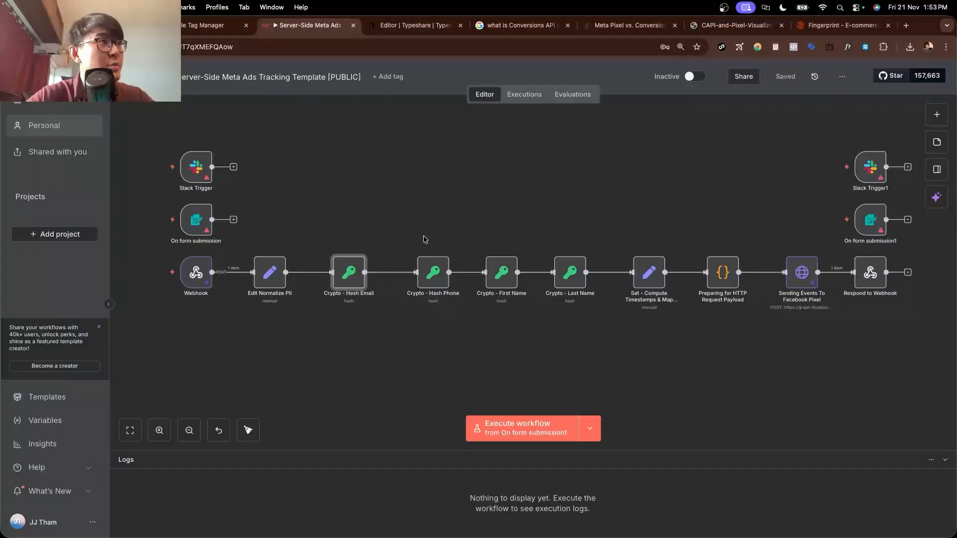
# Open the Webhook node and examine its pinned sample output, from the headers to the body fields.
pyautogui.moveTo(200, 277)
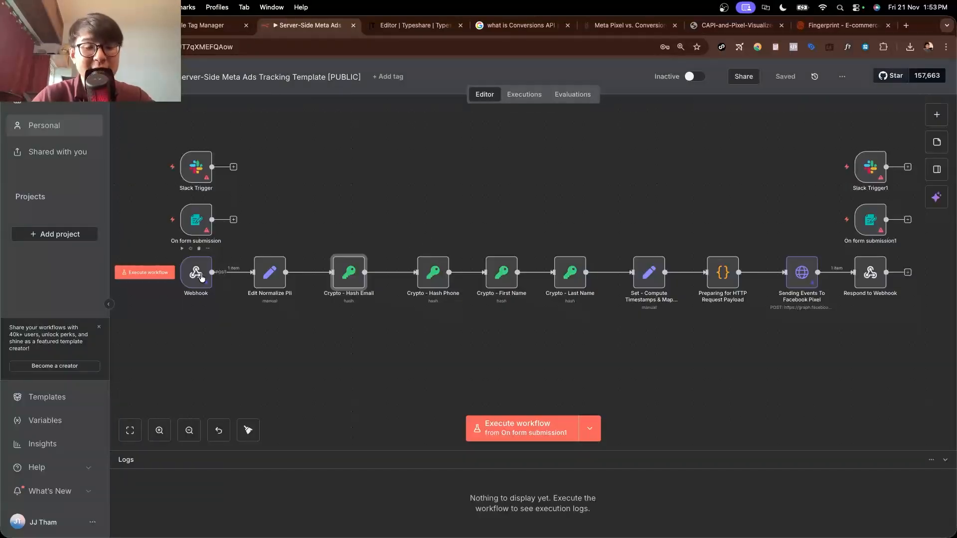
pyautogui.doubleClick(201, 278)
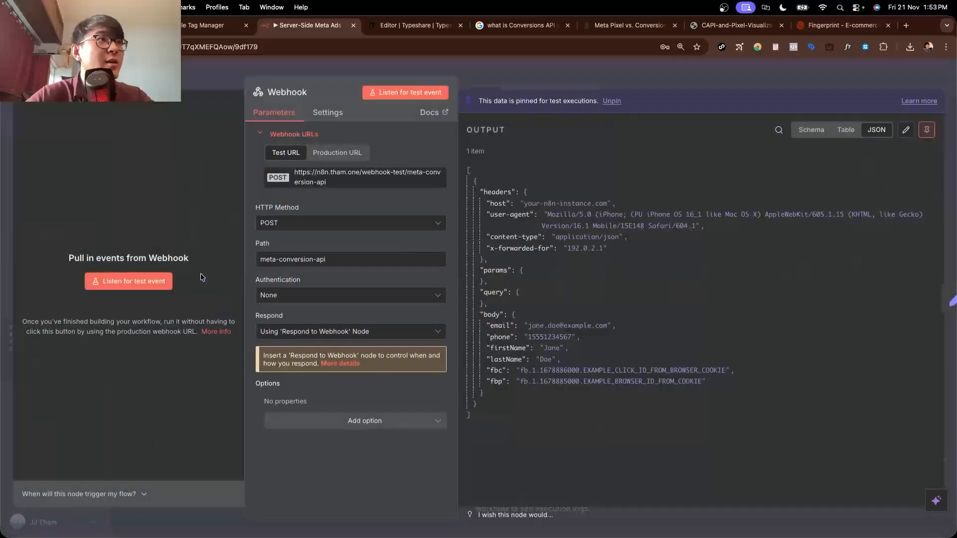
pyautogui.moveTo(485, 192); pyautogui.dragTo(590, 337)
pyautogui.click(591, 337)
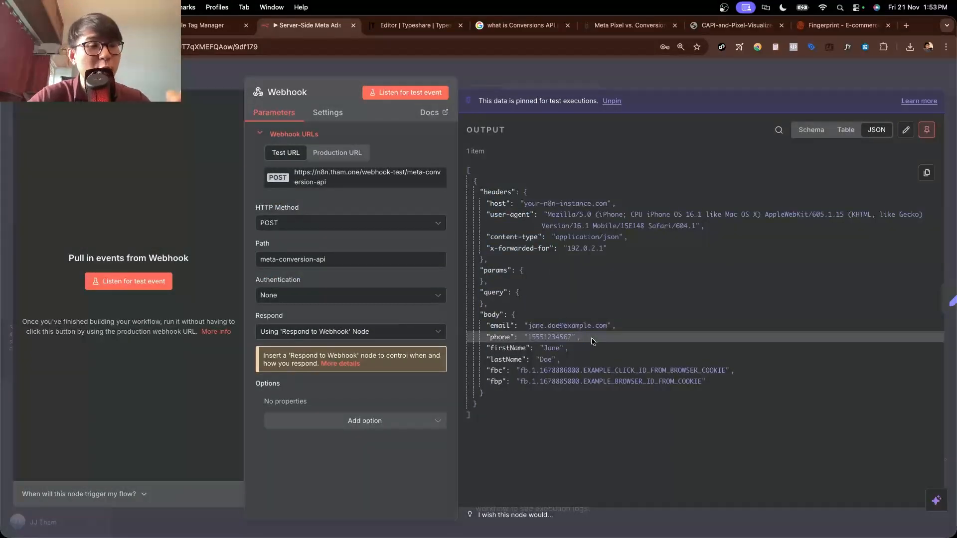
pyautogui.press('Escape')
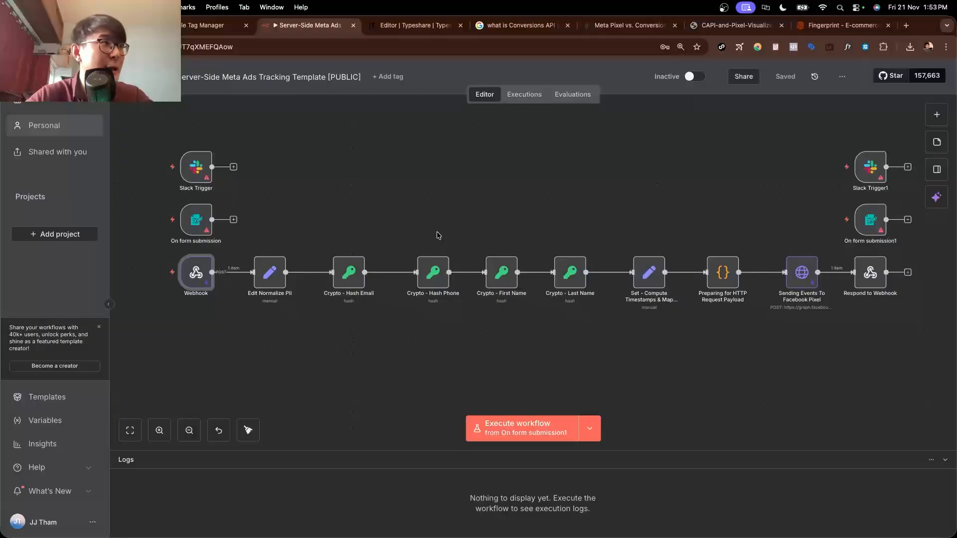
# Compare the alternative Slack and form submission triggers with the Webhook node's configuration.
pyautogui.moveTo(246, 184)
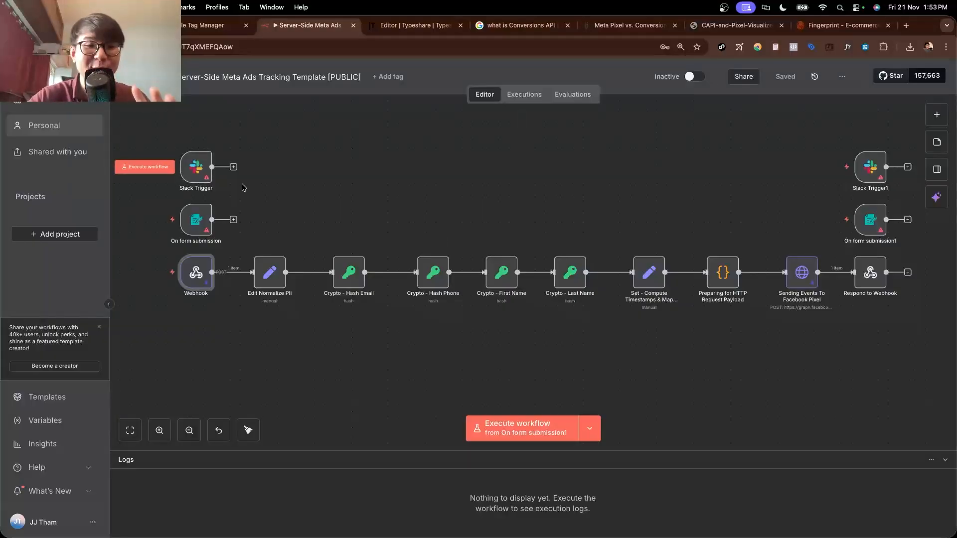
pyautogui.moveTo(198, 174)
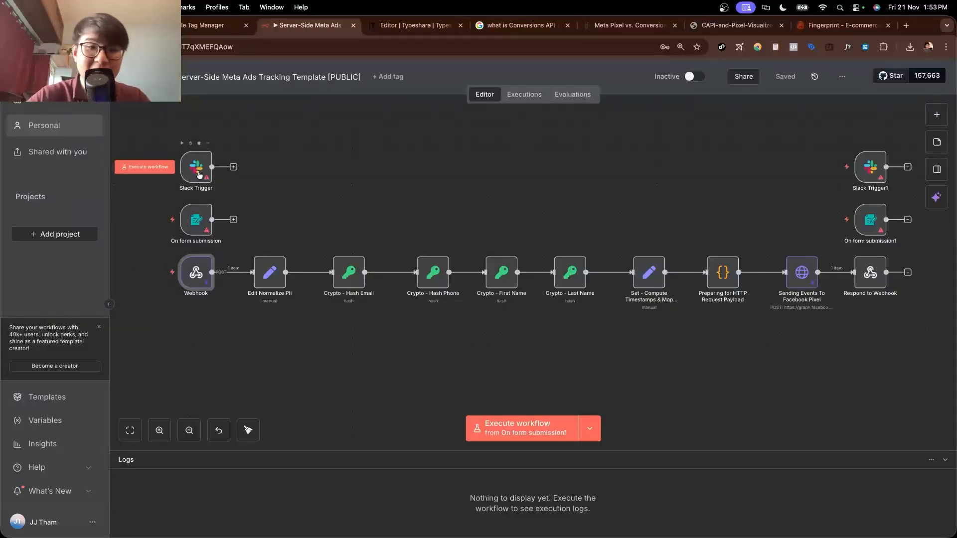
pyautogui.moveTo(206, 226)
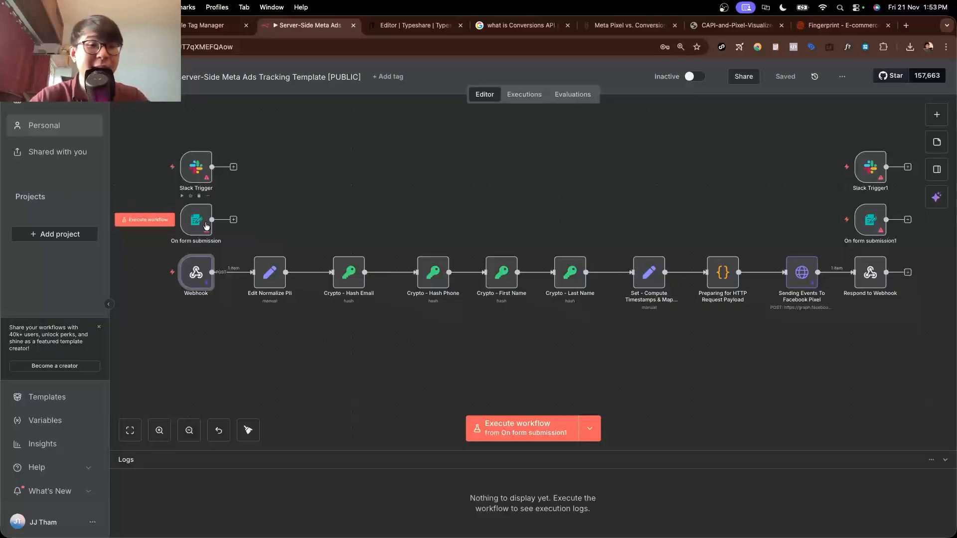
pyautogui.doubleClick(200, 270)
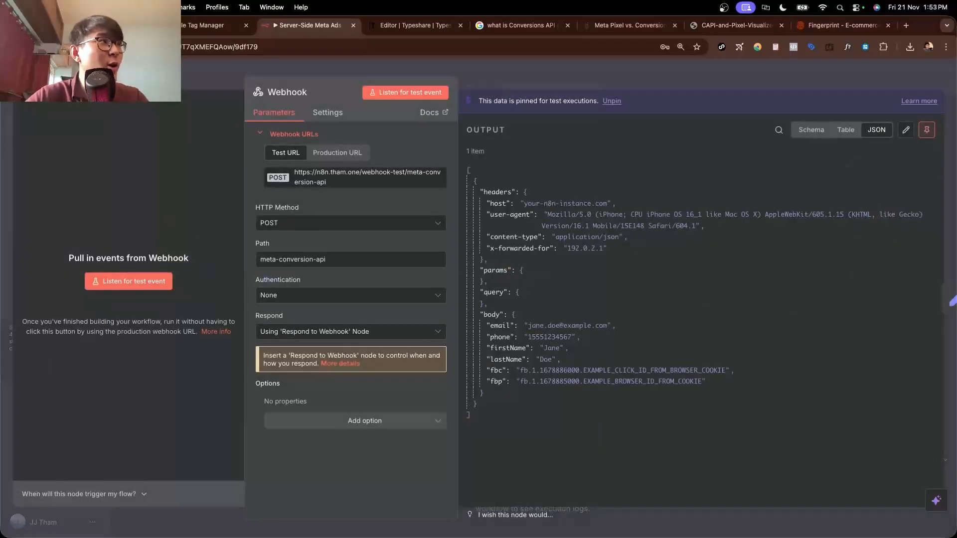
pyautogui.press('Escape')
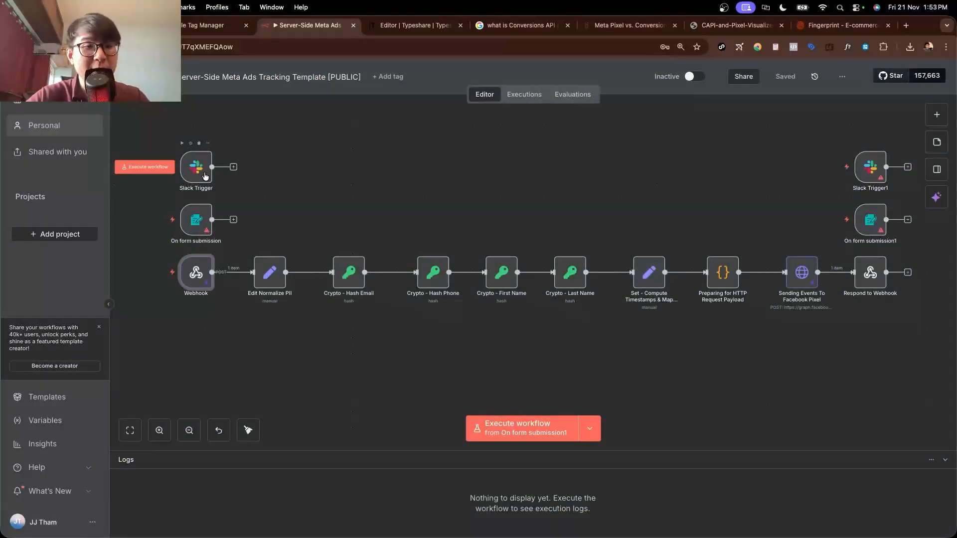
# Reopen the Webhook node and inspect the contact fields, fbc and fbp in the body of its sample output.
pyautogui.doubleClick(197, 276)
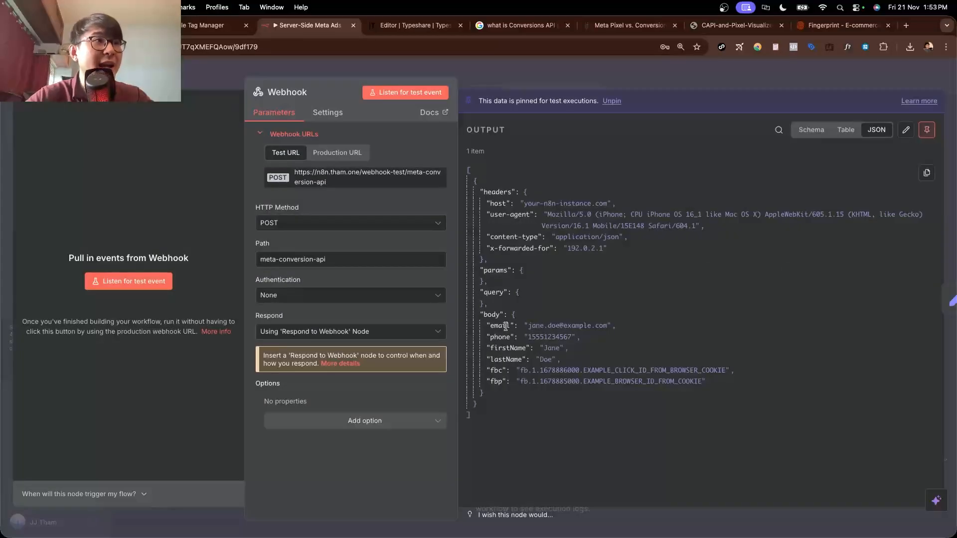
pyautogui.doubleClick(506, 358)
pyautogui.doubleClick(500, 371)
pyautogui.doubleClick(500, 382)
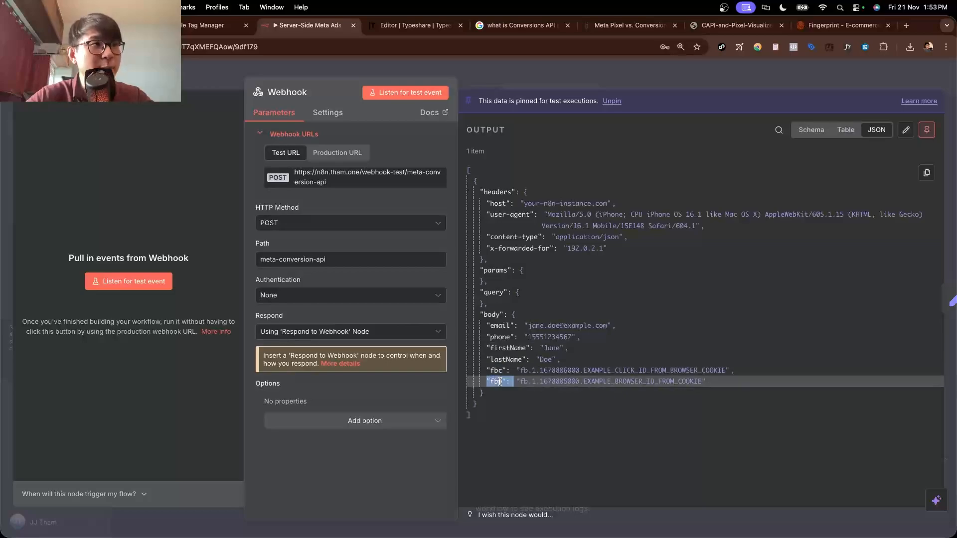
pyautogui.click(516, 393)
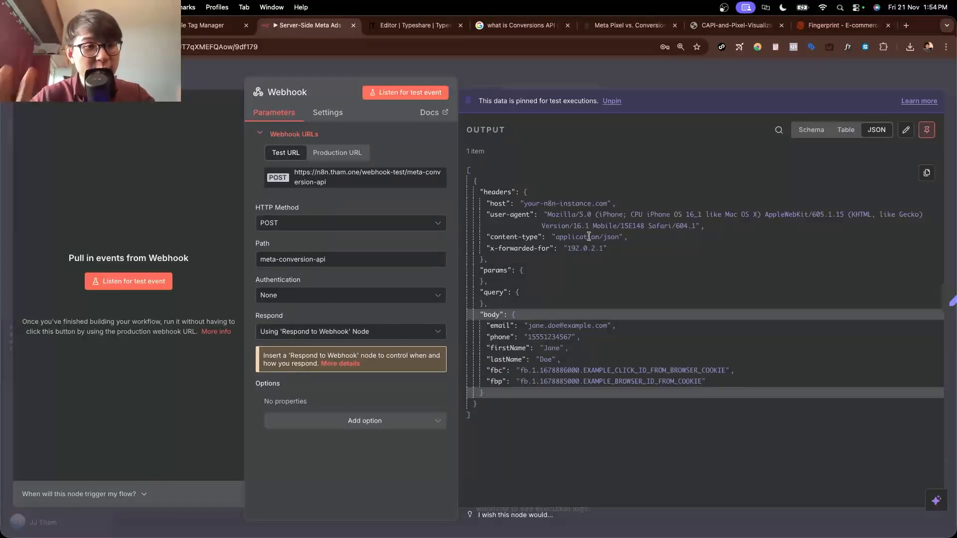
pyautogui.moveTo(529, 195); pyautogui.dragTo(562, 372)
# Switch to the Typeshare outline and review the digital fingerprint items and the Part 4 n8n workflow breakdown.
pyautogui.hotkey('ctrl', 'Tab')
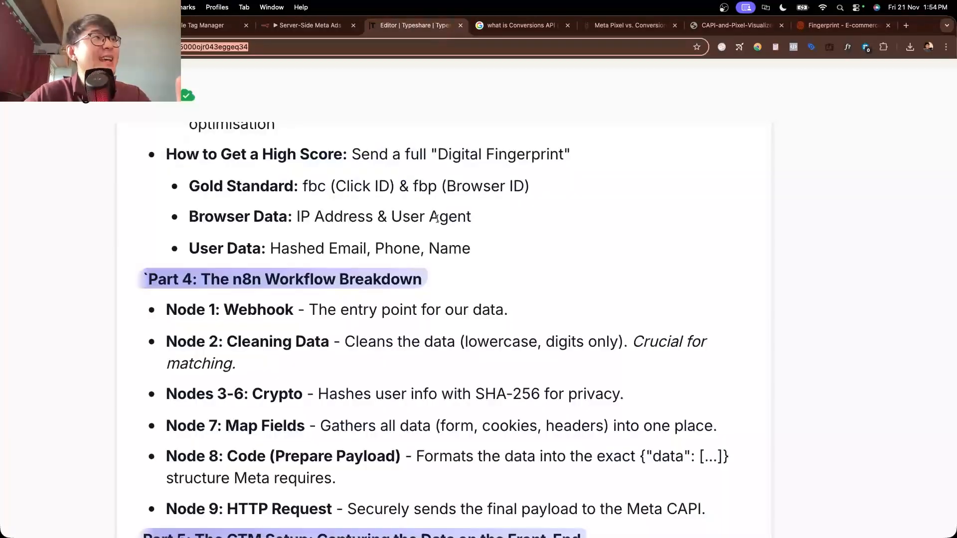
pyautogui.scroll(-5, 437, 220)
pyautogui.scroll(6, 437, 220)
pyautogui.scroll(1, 437, 220)
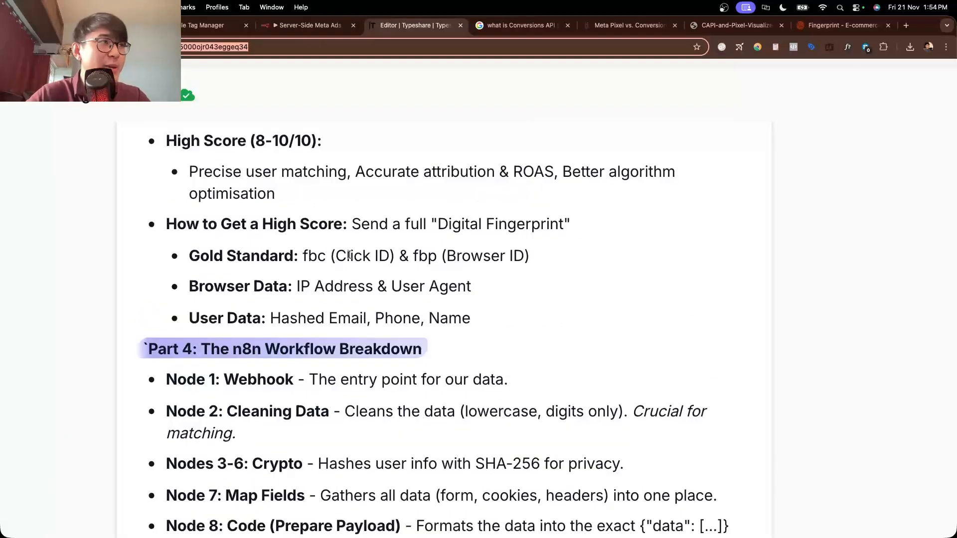
pyautogui.scroll(2, 437, 220)
# Return to n8n and review the Webhook node's complete JSON payload, then close the node.
pyautogui.click(327, 30)
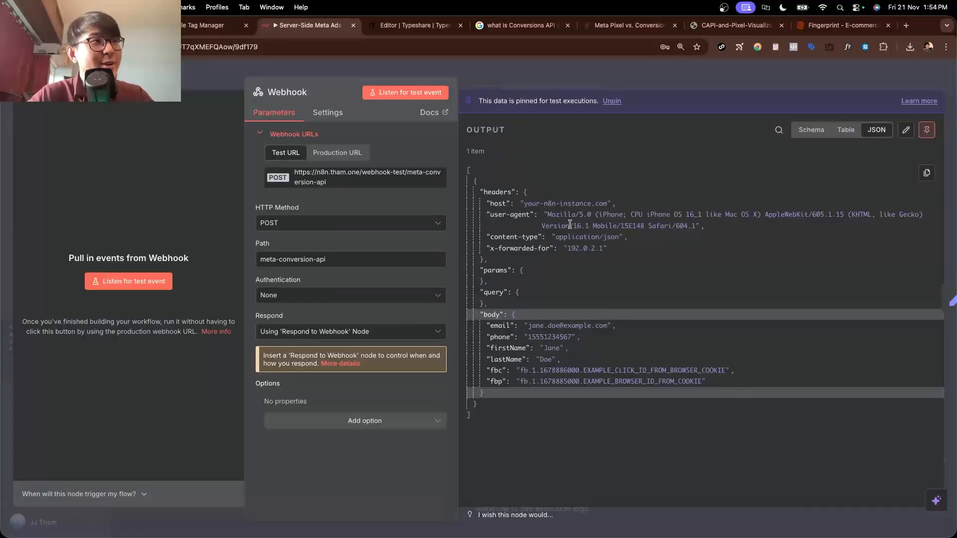
pyautogui.moveTo(531, 168); pyautogui.dragTo(597, 411)
pyautogui.click(597, 412)
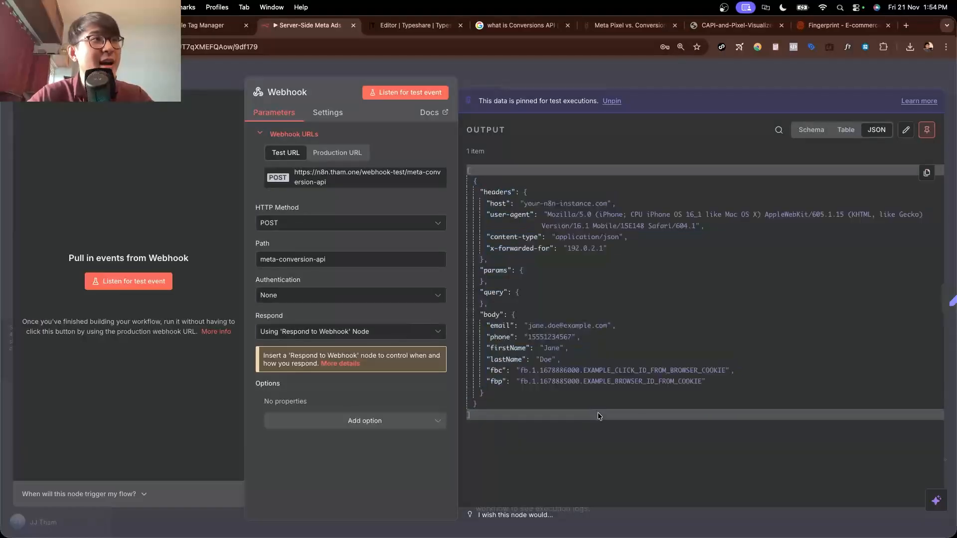
pyautogui.click(173, 81)
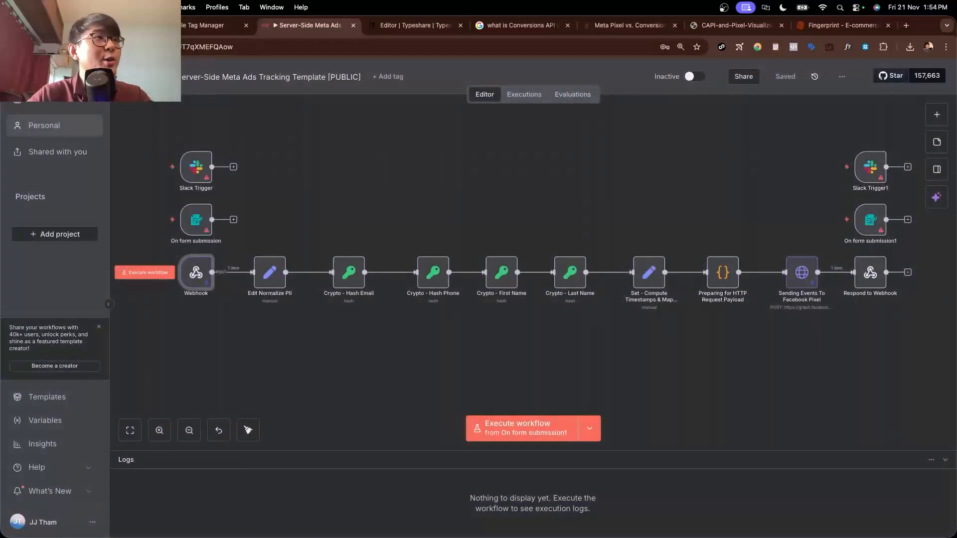
# Open the Webhook node and examine the fbc click ID and fbp browser ID values in its output.
pyautogui.doubleClick(196, 273)
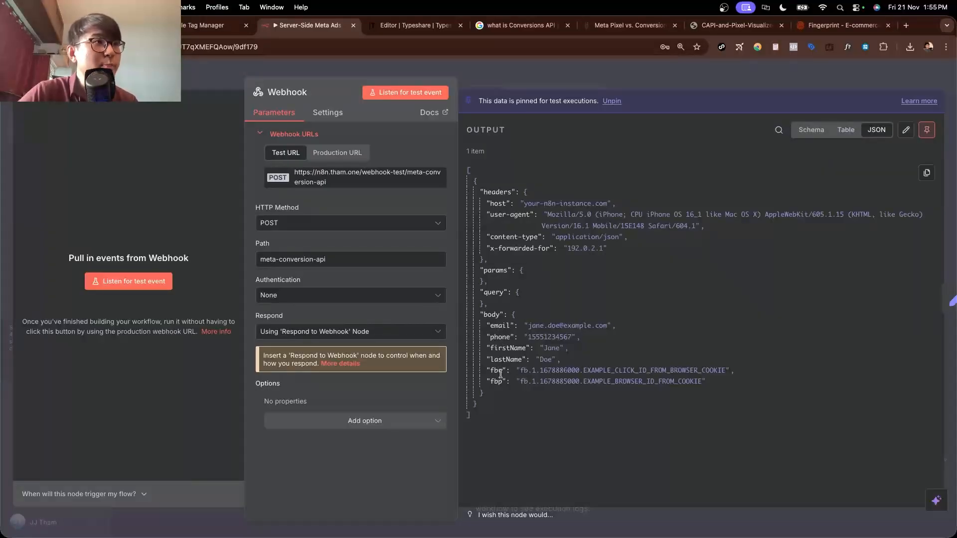
pyautogui.tripleClick(620, 383)
pyautogui.click(633, 383)
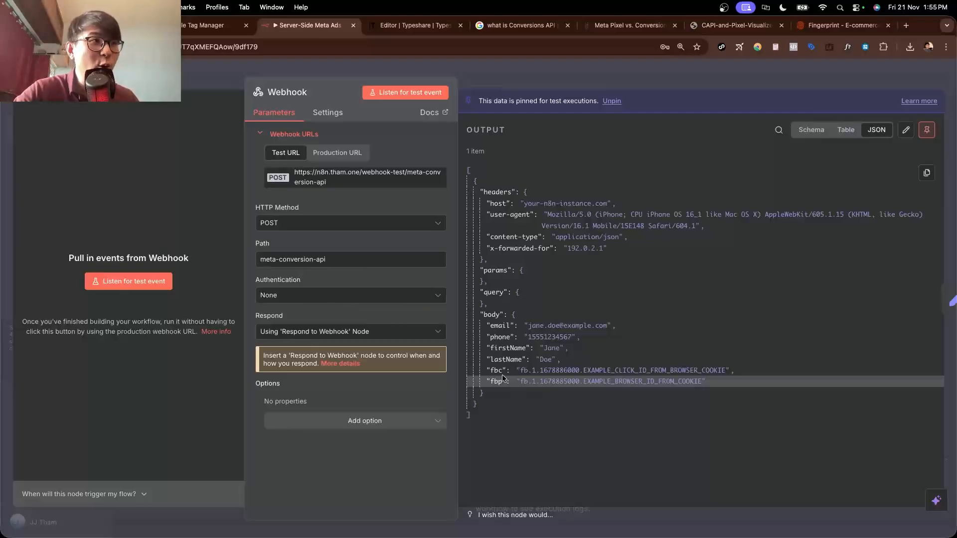
pyautogui.moveTo(494, 370); pyautogui.dragTo(653, 383)
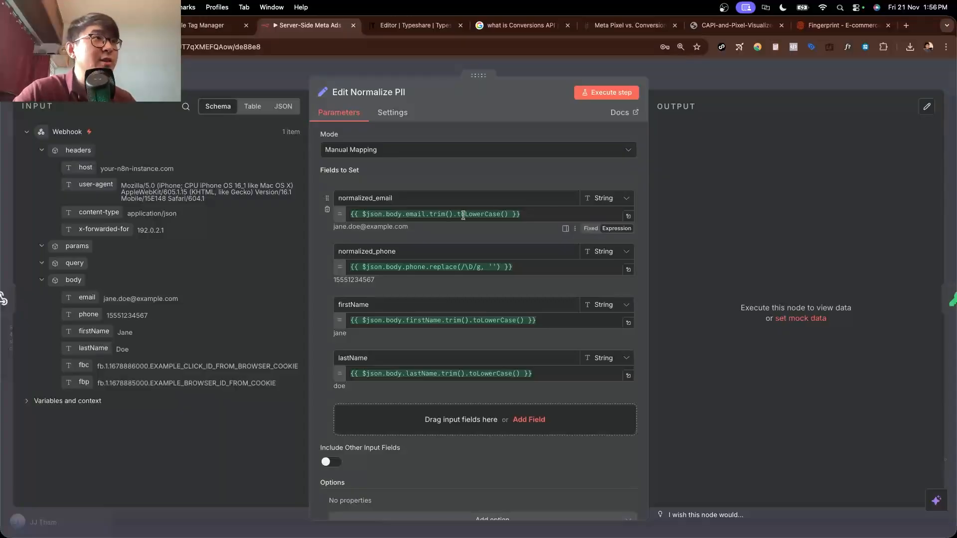
# Inspect the normalized_email expression and its result preview in the Edit Normalize PII node.
pyautogui.click(516, 212)
pyautogui.click(528, 214)
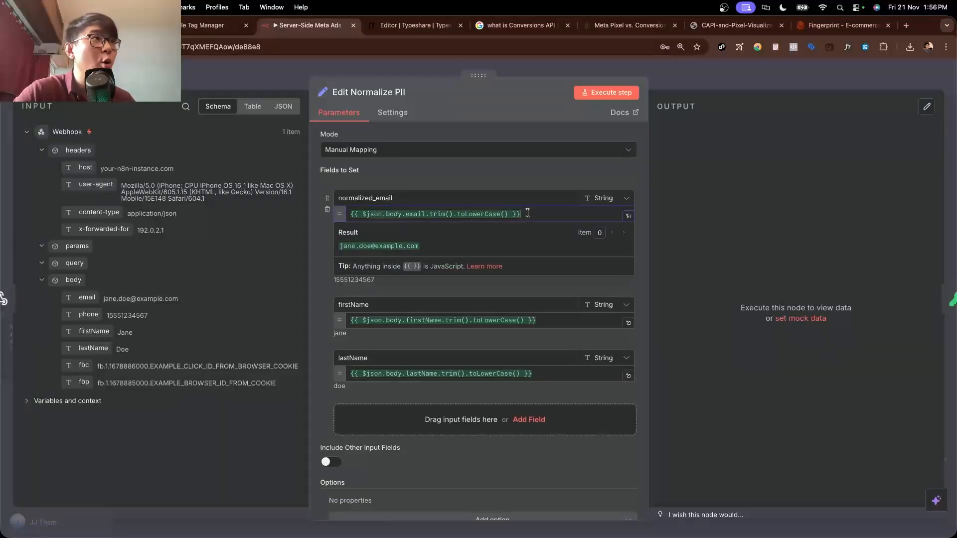
pyautogui.click(495, 184)
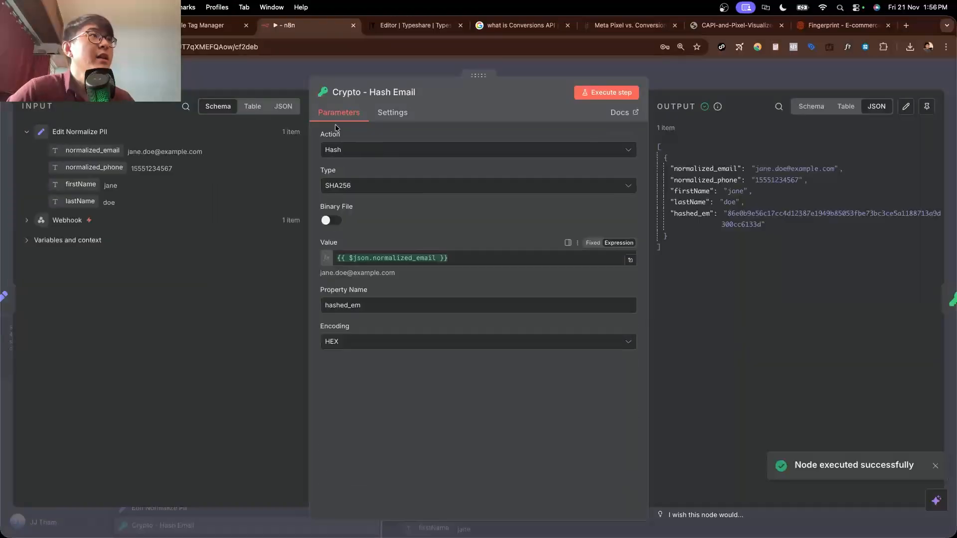
# Check the SHA256 hash type and the hashed_em output in the Crypto - Hash Email node, then close it.
pyautogui.click(361, 189)
pyautogui.click(379, 192)
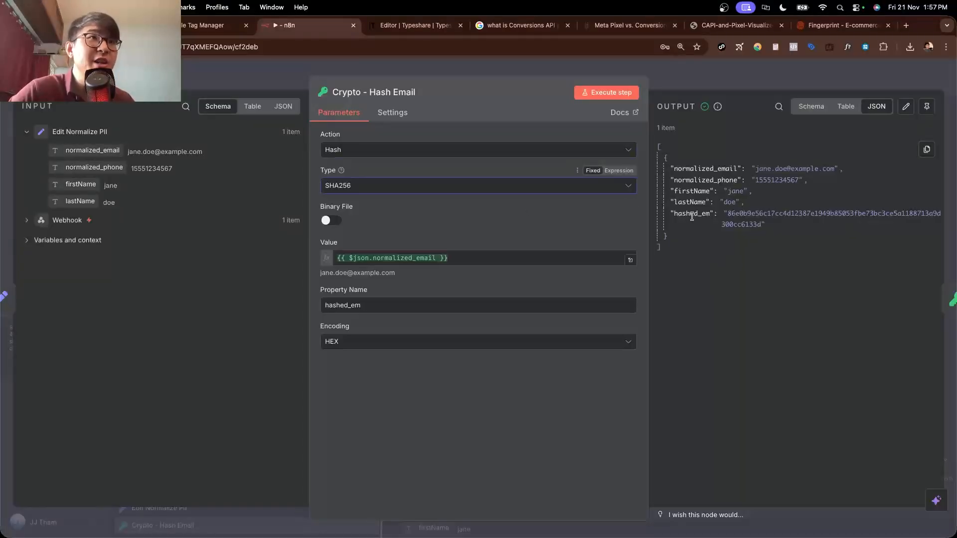
pyautogui.moveTo(727, 214); pyautogui.dragTo(760, 225)
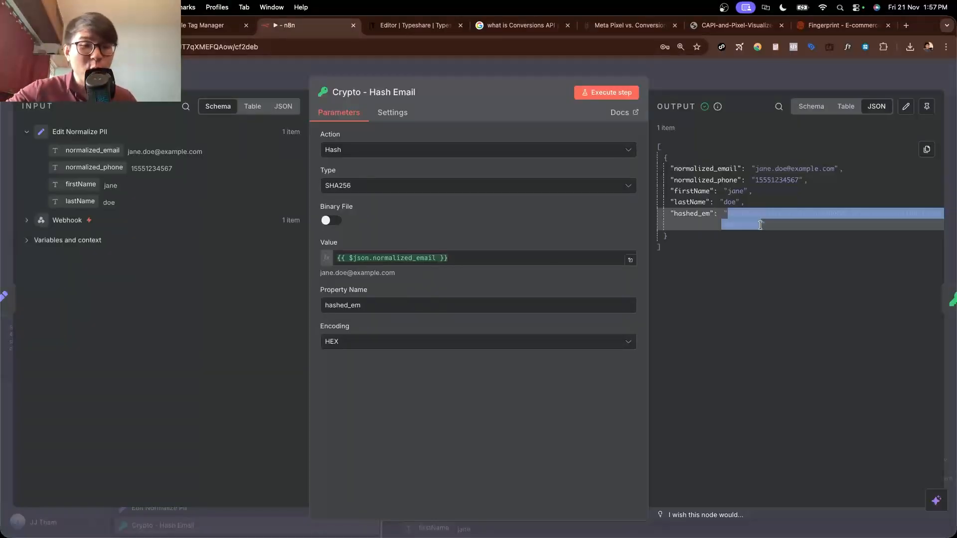
pyautogui.click(760, 225)
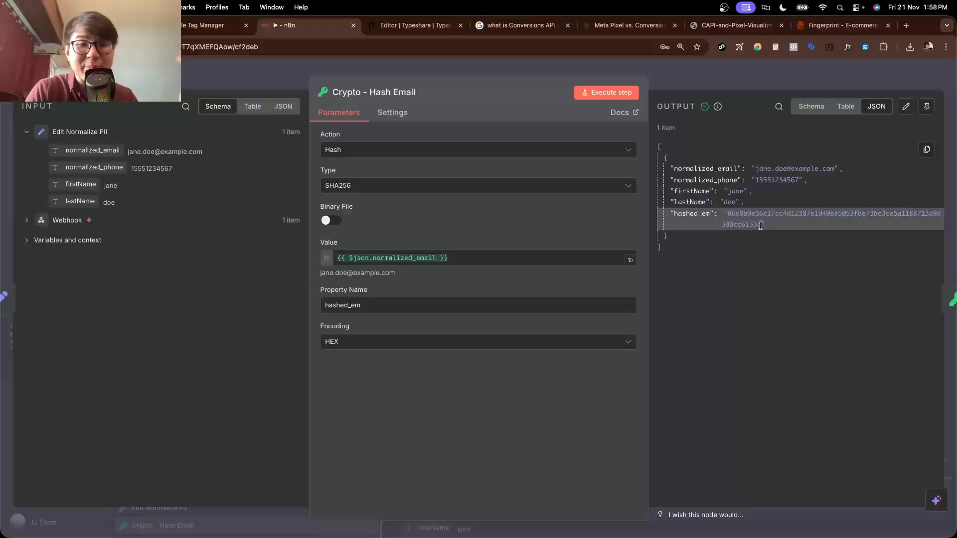
pyautogui.moveTo(760, 226); pyautogui.dragTo(366, 200)
pyautogui.click(172, 79)
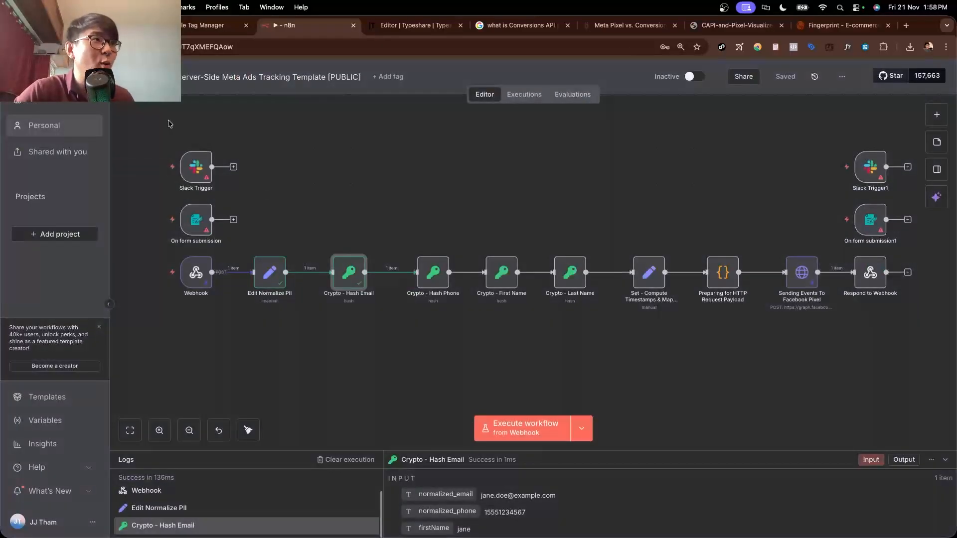
# Switch to the Typeshare outline and review the shared parameters and other parameters for event match quality.
pyautogui.click(415, 26)
pyautogui.scroll(10, 525, 311)
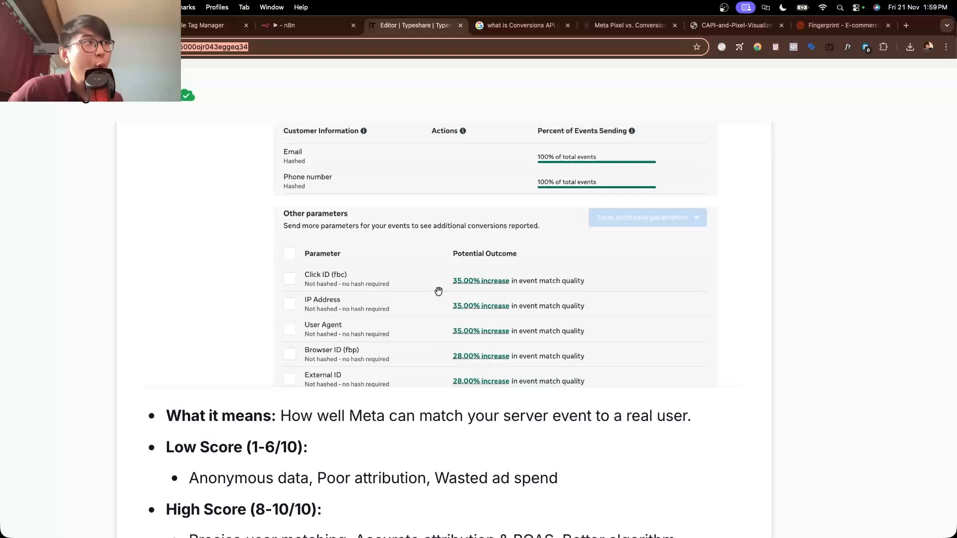
pyautogui.scroll(2, 438, 292)
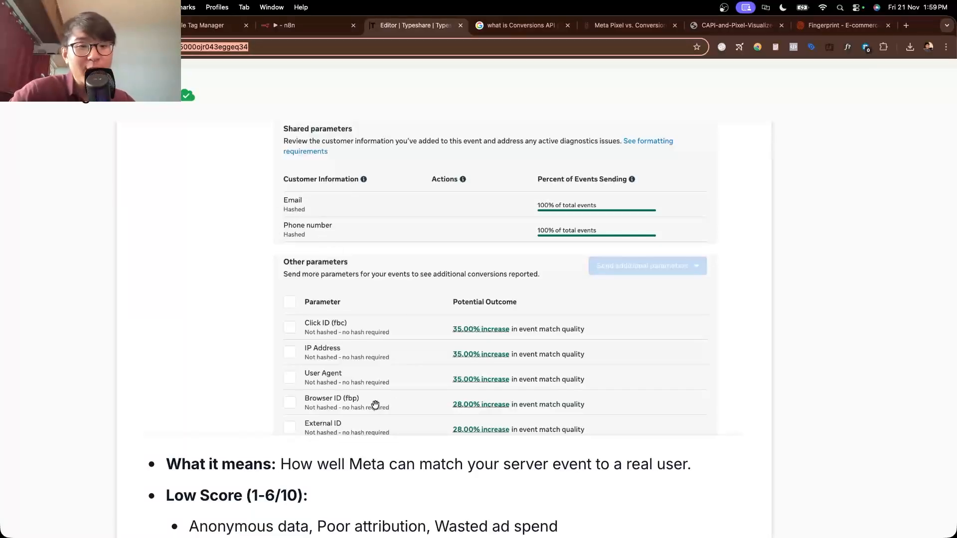
# Switch to Google Tag Manager and inspect the configurations of the FBC – Cookie and FBC – Generated variables.
pyautogui.hotkey('ctrl', 'shift', 'Tab')
pyautogui.hotkey('ctrl', 'shift', 'Tab')
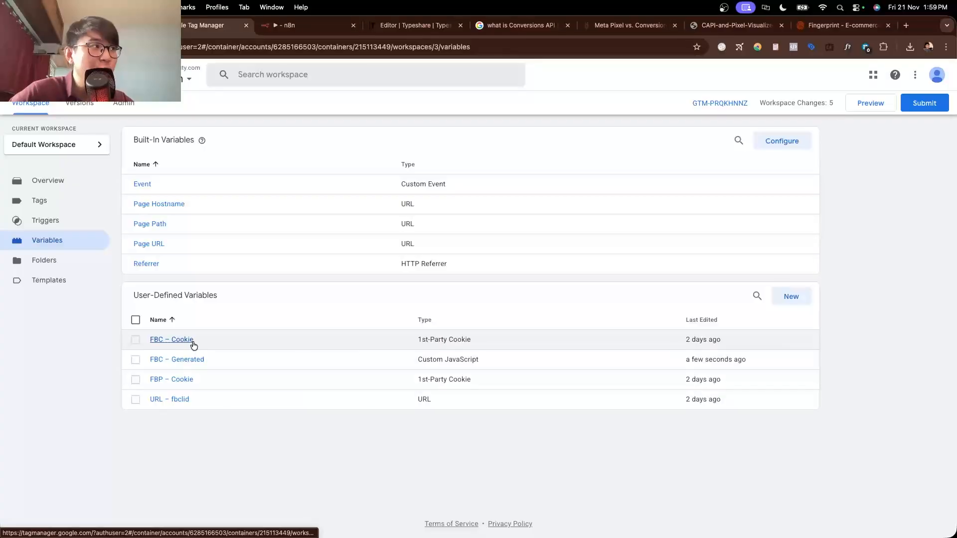
pyautogui.click(193, 344)
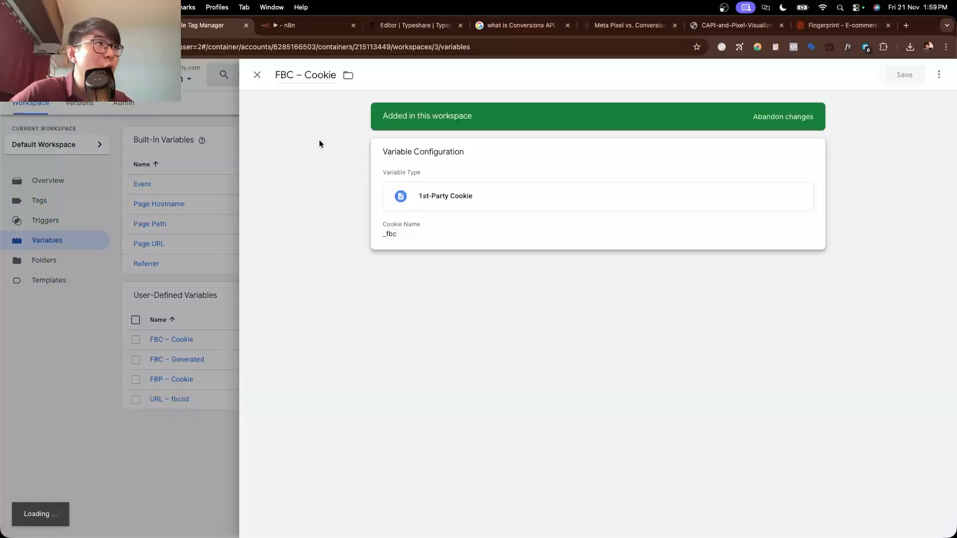
pyautogui.click(257, 76)
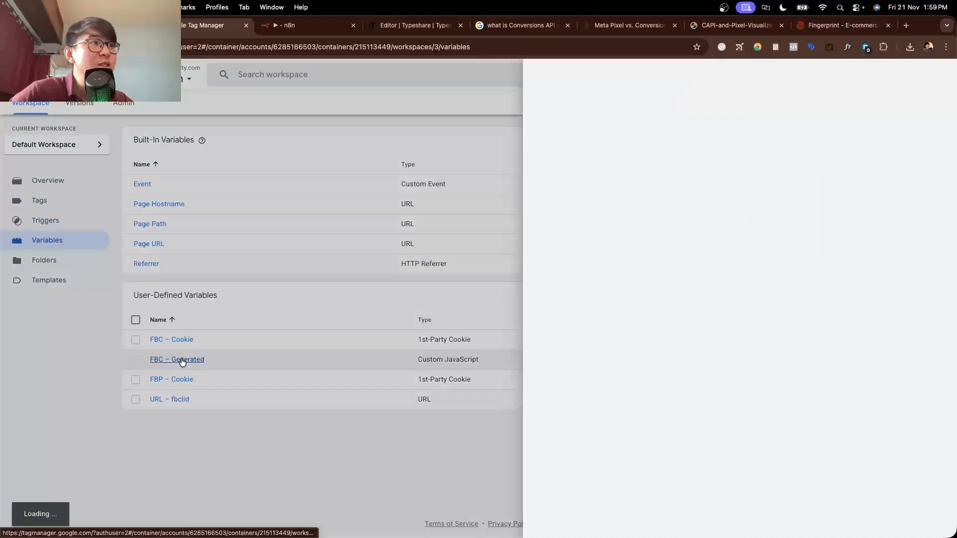
pyautogui.click(182, 360)
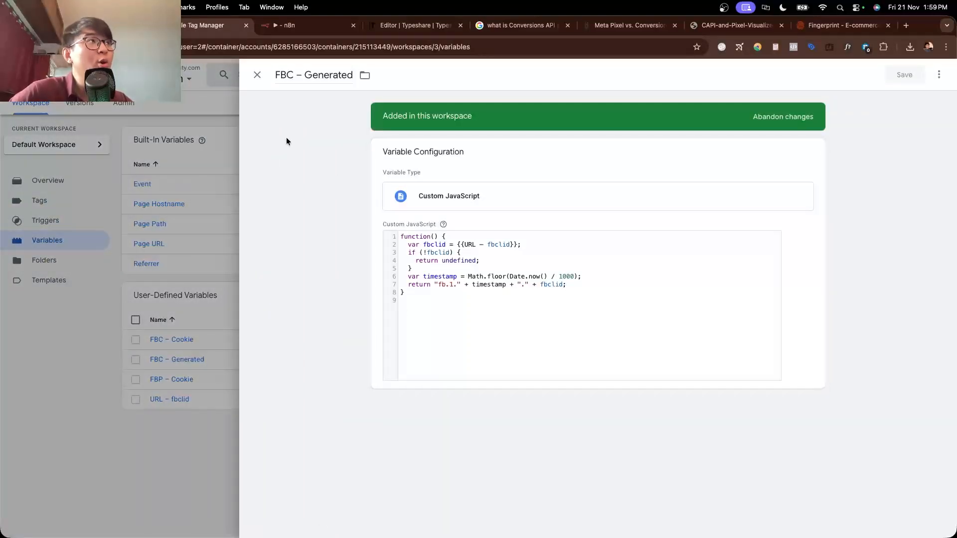
pyautogui.click(258, 75)
# Inspect the FBP – Cookie and URL – fbclid variable configurations, then switch back to the n8n workflow.
pyautogui.click(185, 377)
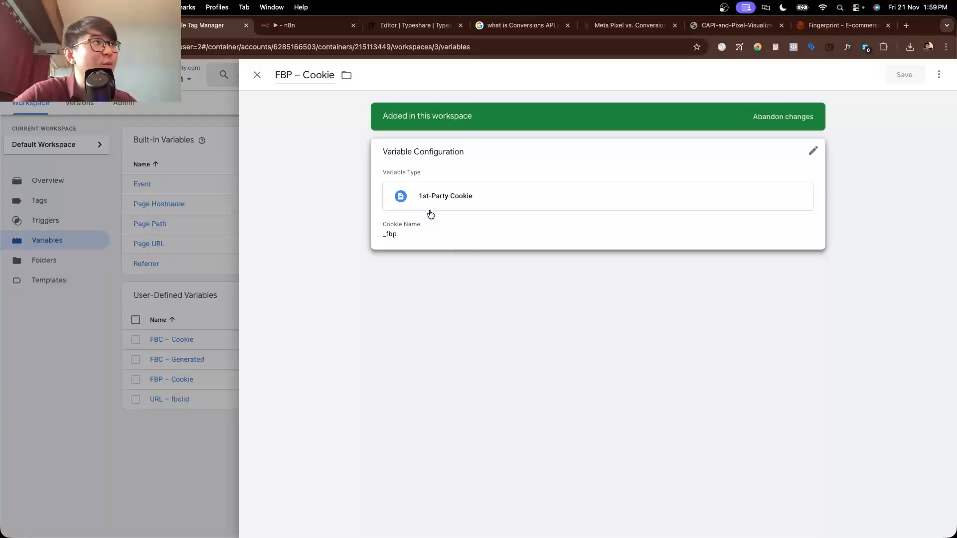
pyautogui.click(257, 74)
pyautogui.click(196, 404)
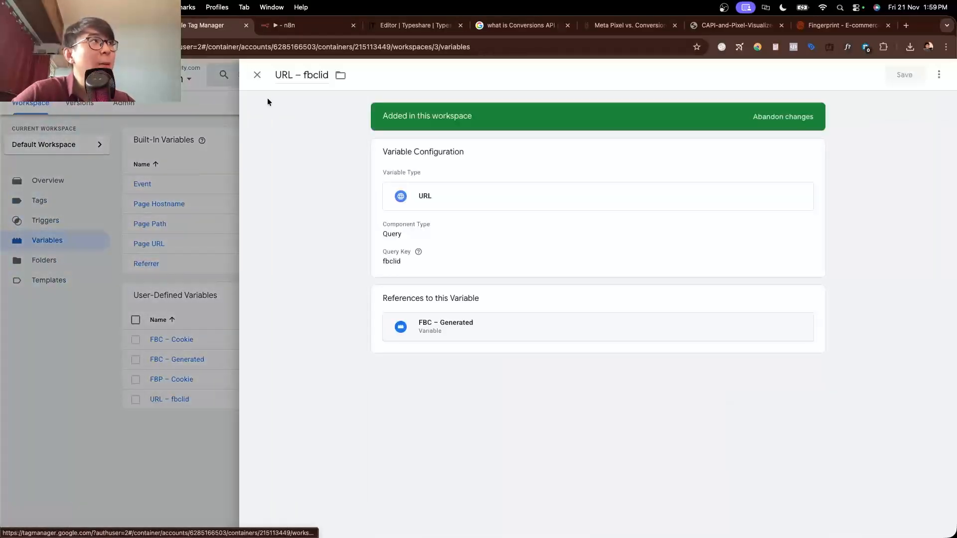
pyautogui.click(281, 27)
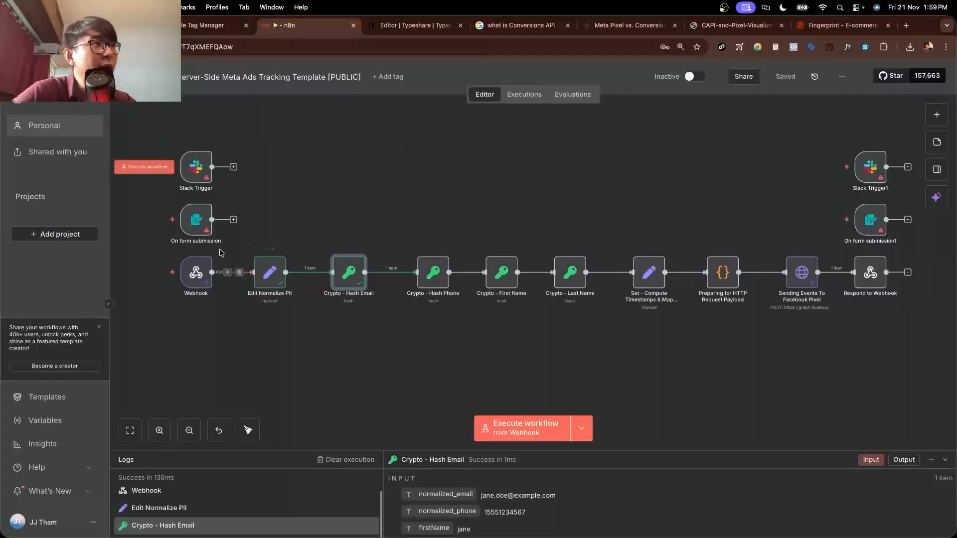
# Review the Webhook node's pinned output, then execute the Crypto - Hash Phone node and inspect its hashed_ph output.
pyautogui.doubleClick(197, 273)
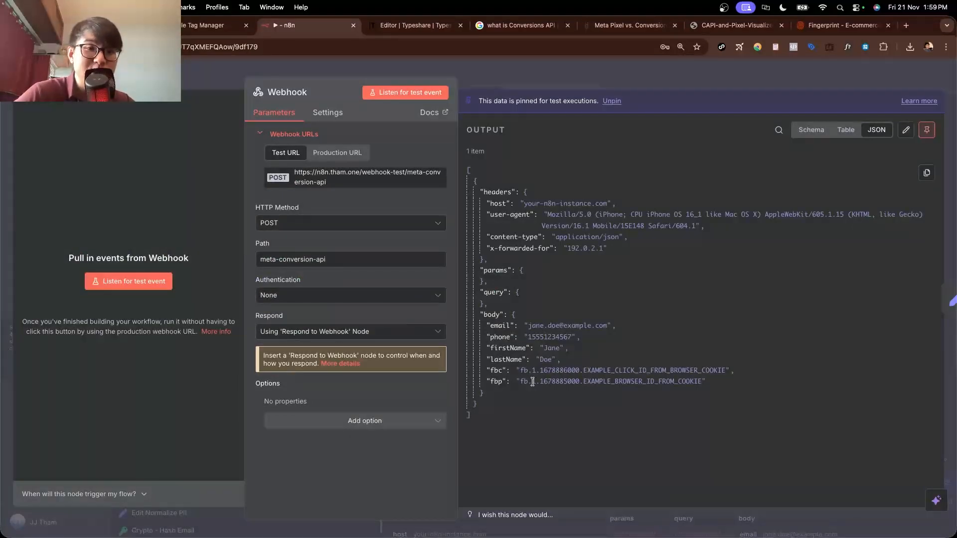
pyautogui.press('Escape')
pyautogui.click(419, 249)
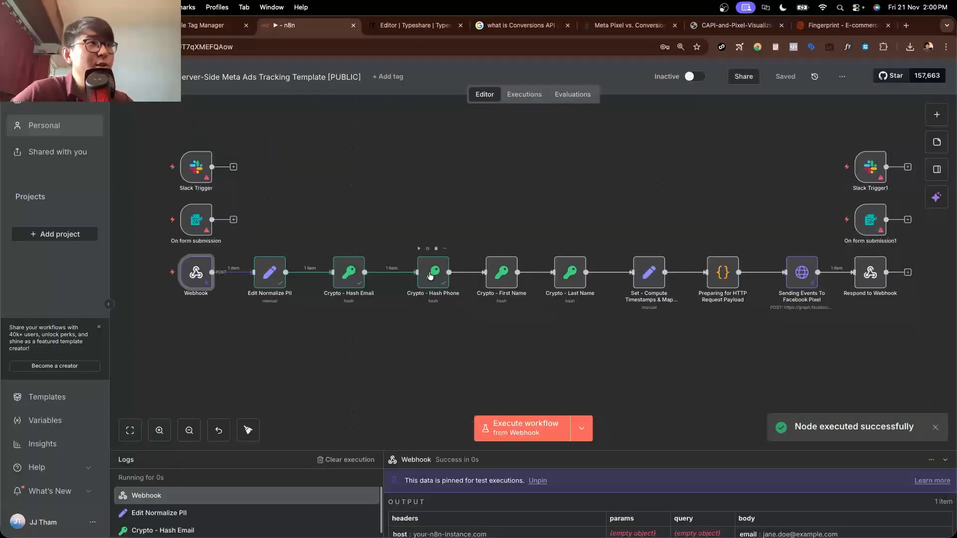
pyautogui.doubleClick(432, 280)
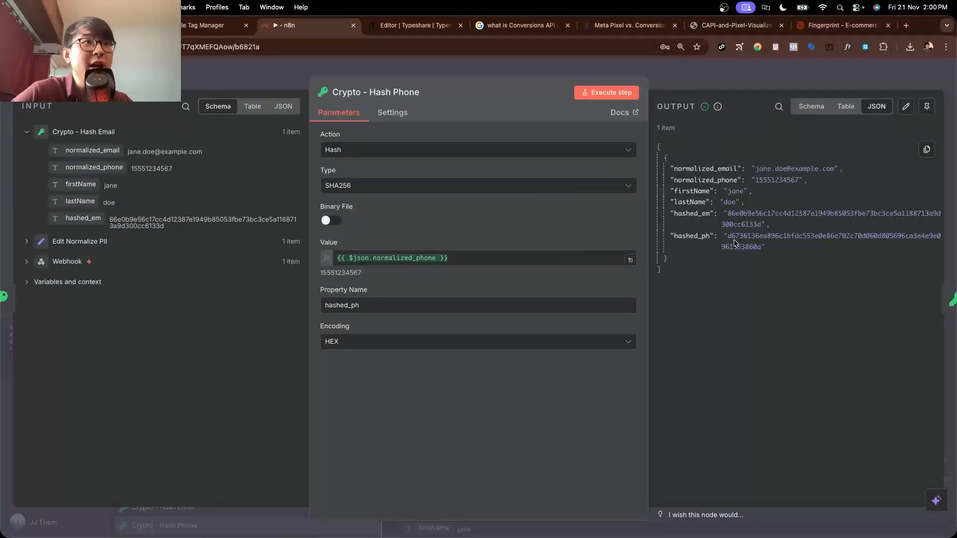
pyautogui.moveTo(731, 238); pyautogui.dragTo(759, 245)
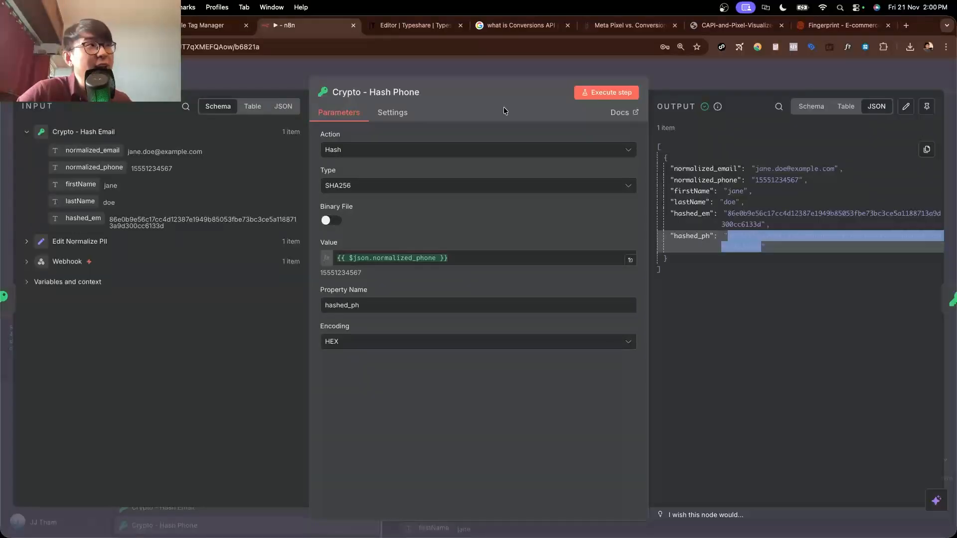
pyautogui.press('Escape')
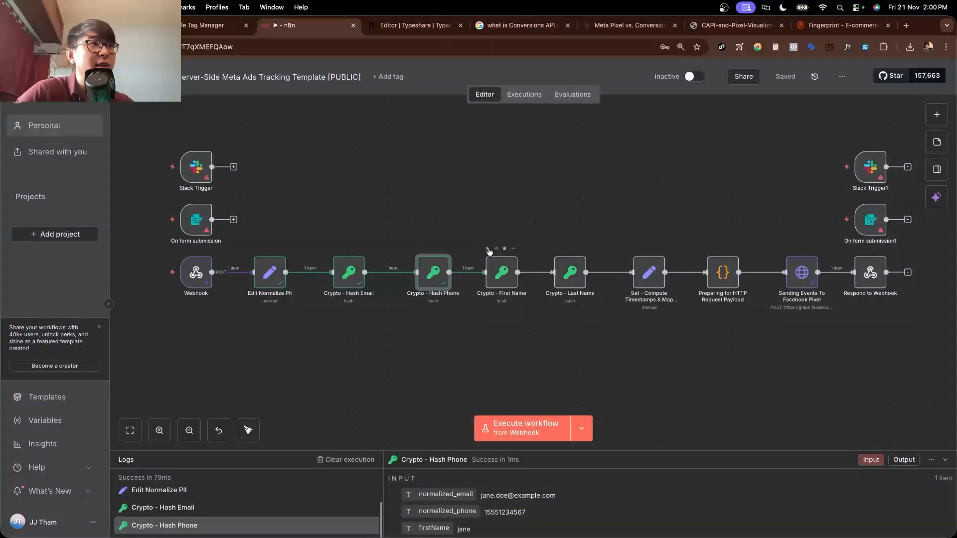
# Execute the Crypto - First Name and Crypto - Last Name nodes, then view the Set - Compute Timestamps & Map Fields configuration.
pyautogui.click(494, 255)
pyautogui.doubleClick(502, 272)
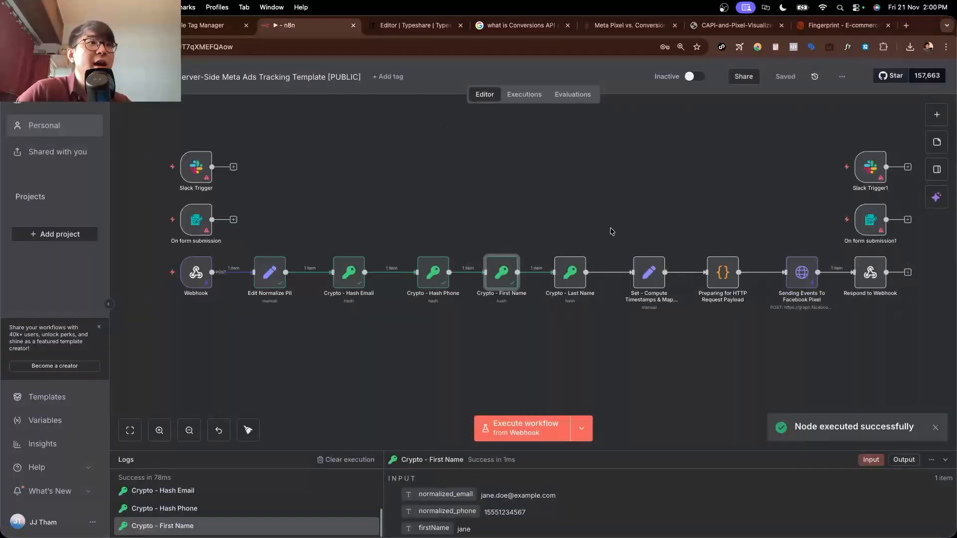
pyautogui.press('Escape')
pyautogui.doubleClick(579, 274)
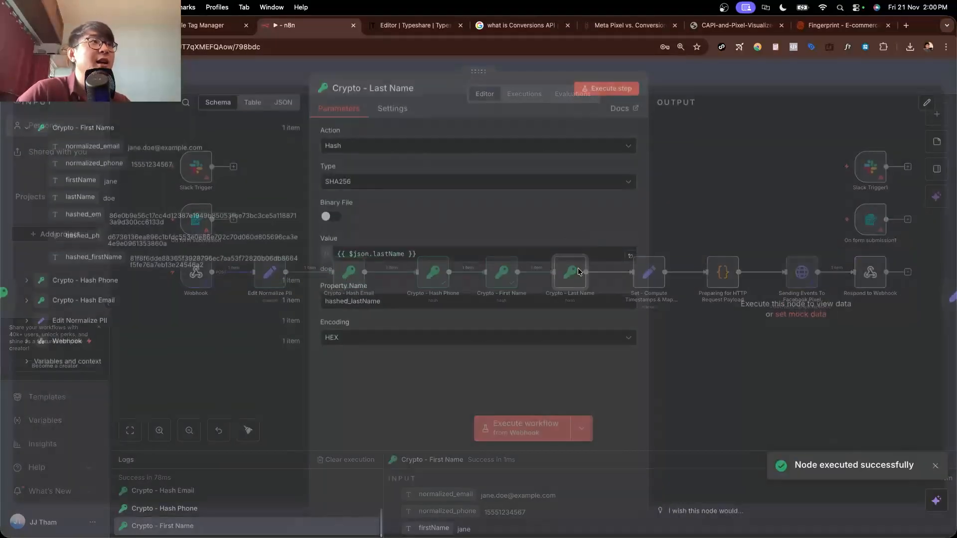
pyautogui.click(586, 93)
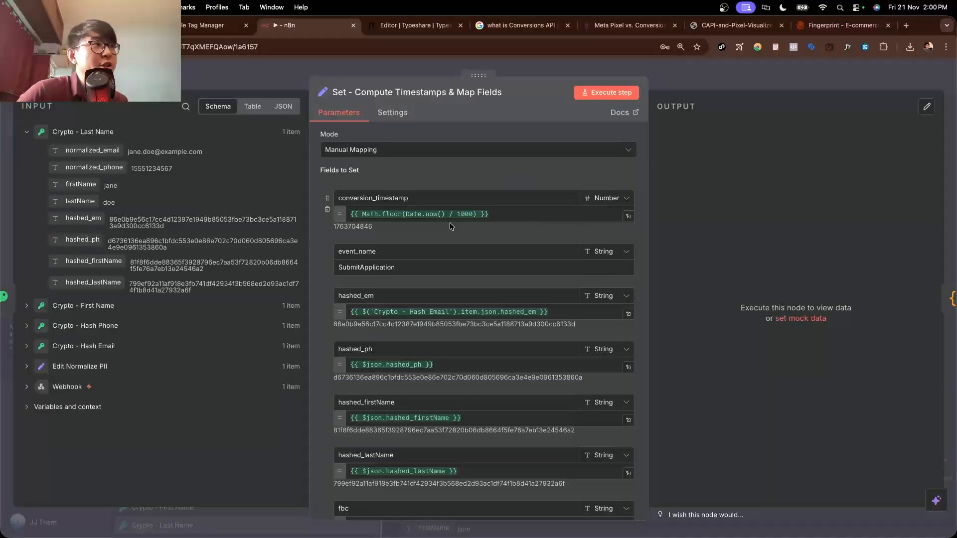
pyautogui.press('Escape')
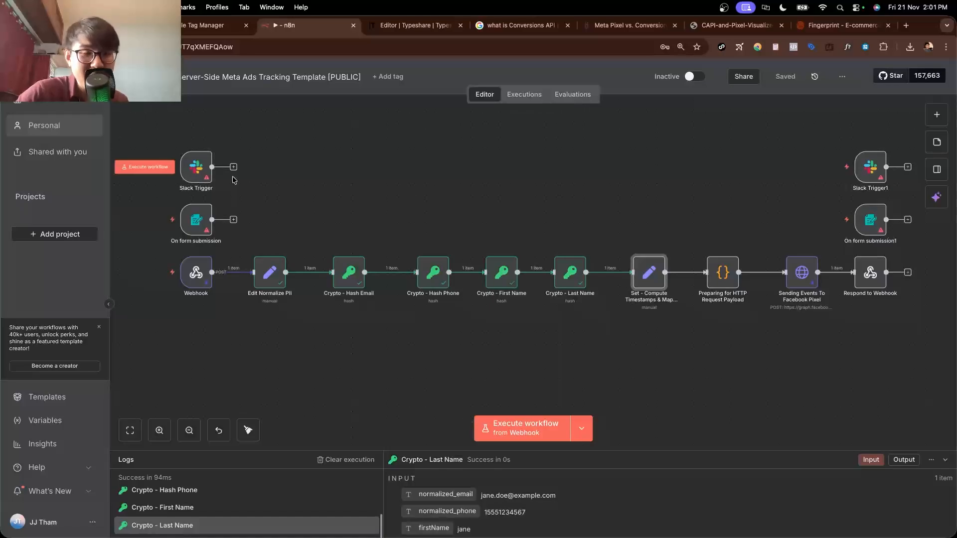
# Add a Gmail Send a message node to the workflow beside the Slack Trigger.
pyautogui.click(937, 115)
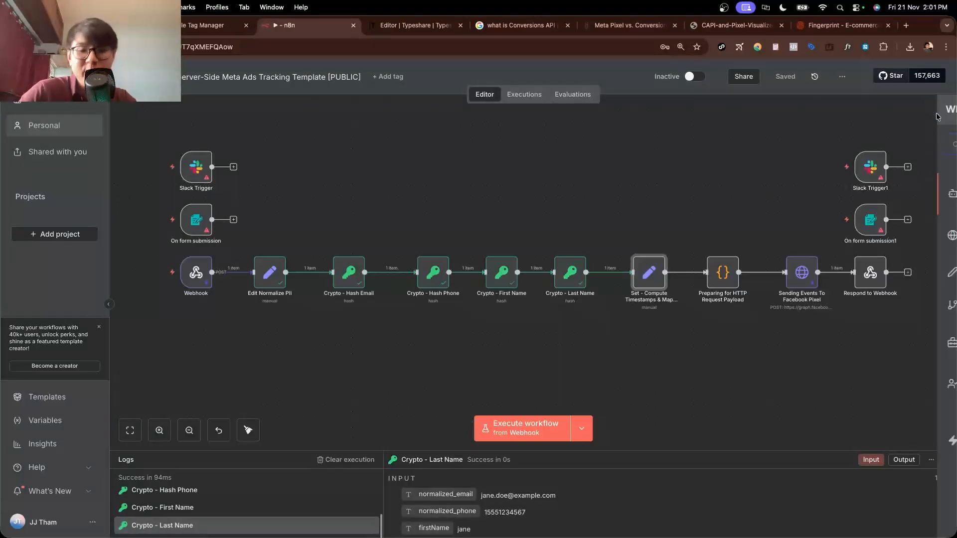
pyautogui.write('gmail')
pyautogui.moveTo(759, 318); pyautogui.dragTo(282, 167)
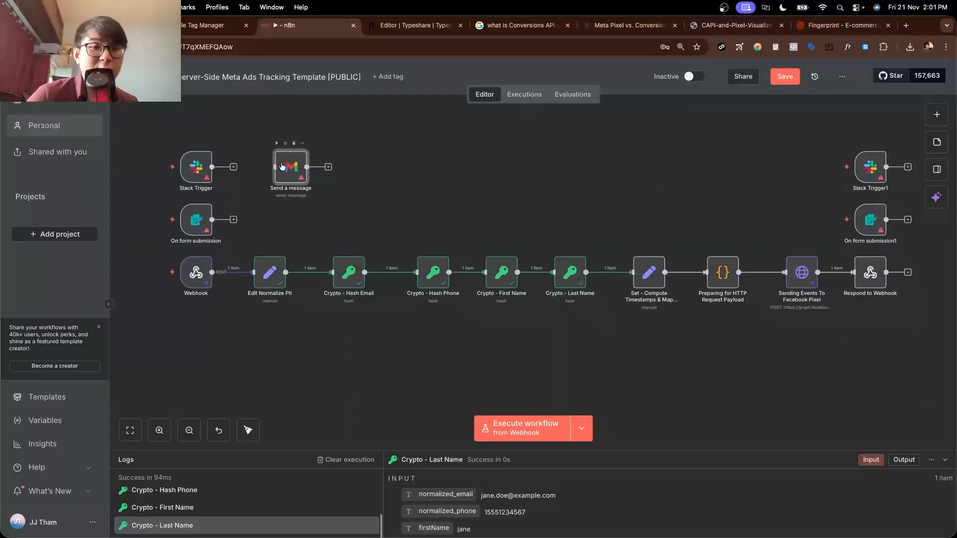
# Examine the Webhook node's JSON structure, view the Pixel and CAPI diagram, and return to the n8n workflow.
pyautogui.doubleClick(196, 272)
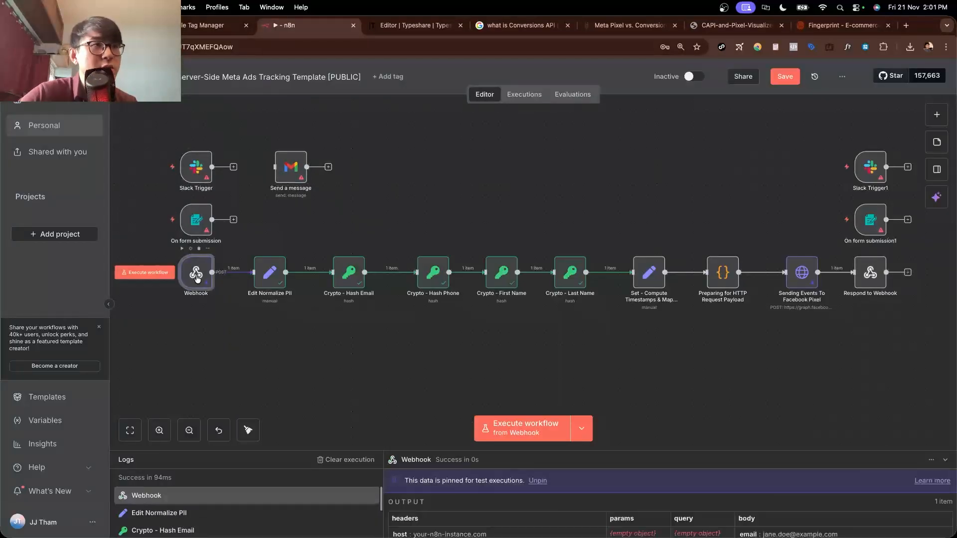
pyautogui.moveTo(481, 314); pyautogui.dragTo(501, 398)
pyautogui.click(501, 400)
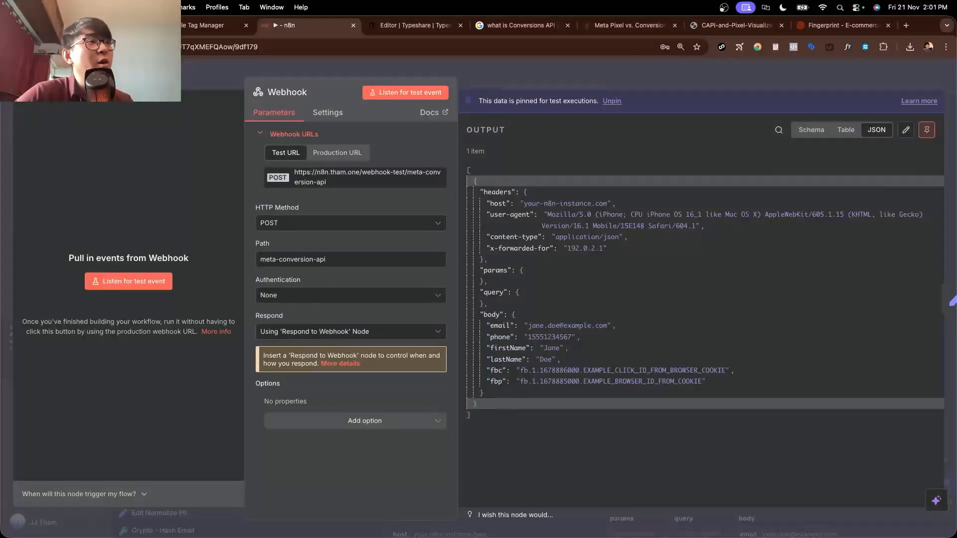
pyautogui.press('Escape')
pyautogui.click(736, 25)
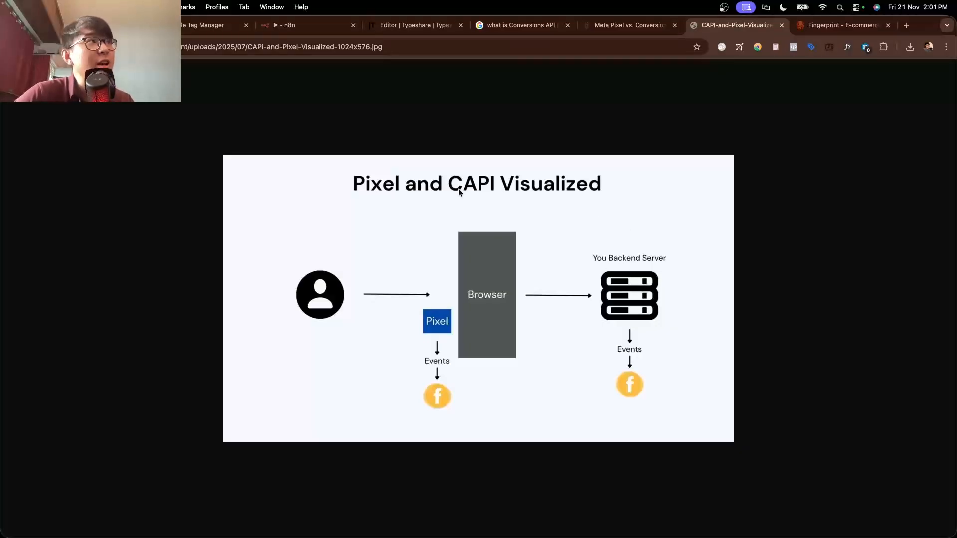
pyautogui.click(219, 27)
pyautogui.click(314, 29)
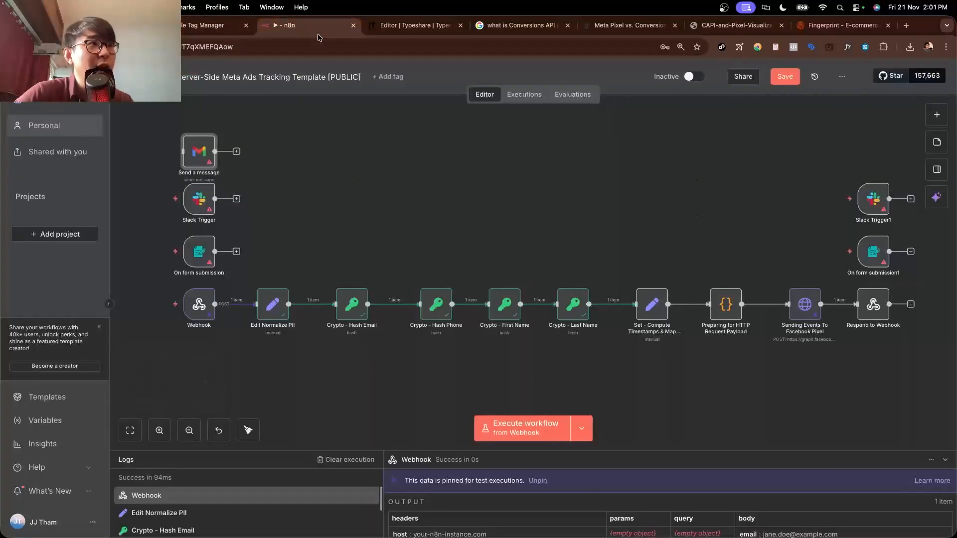
# Execute the Set - Compute Timestamps & Map Fields and Preparing for HTTP Request Payload nodes, reviewing the event_name, mapped fields and payload.
pyautogui.doubleClick(652, 304)
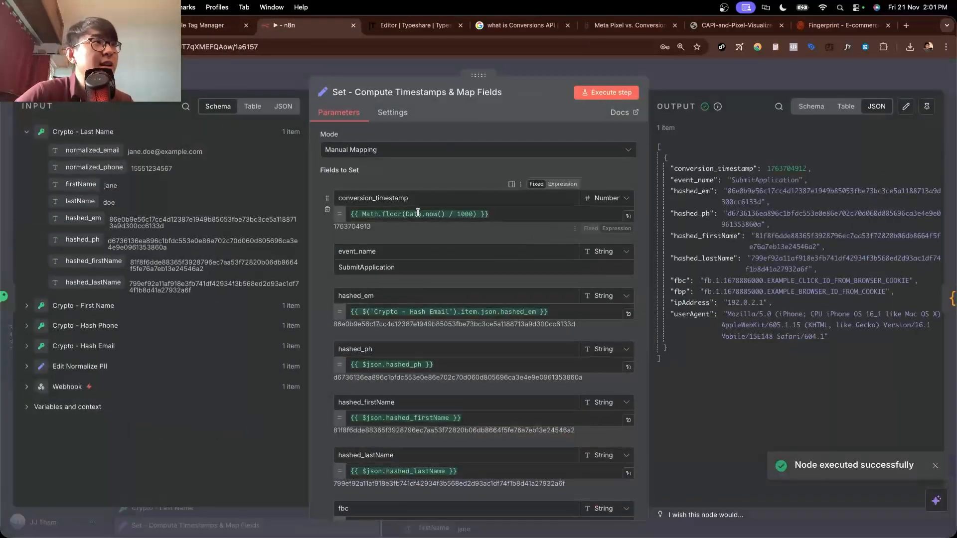
pyautogui.scroll(-3, 393, 214)
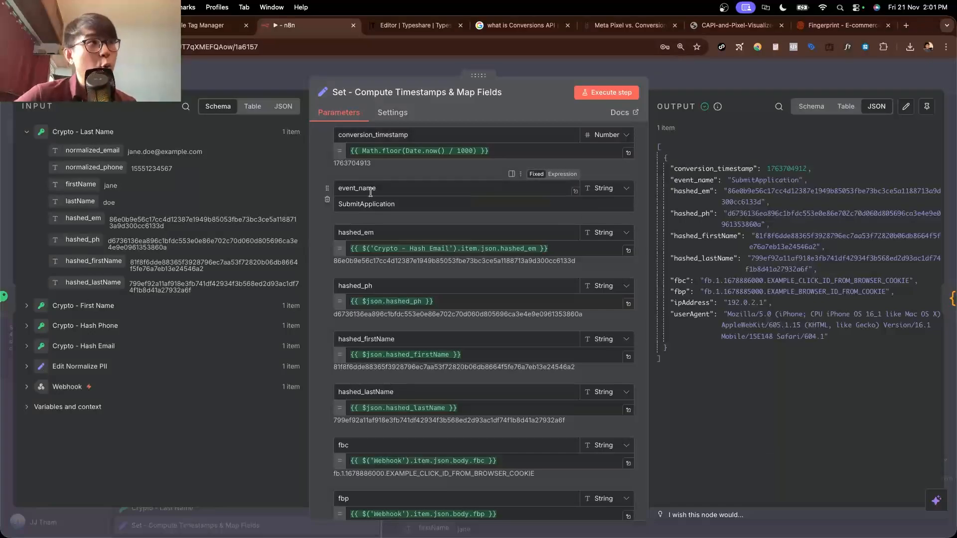
pyautogui.doubleClick(361, 205)
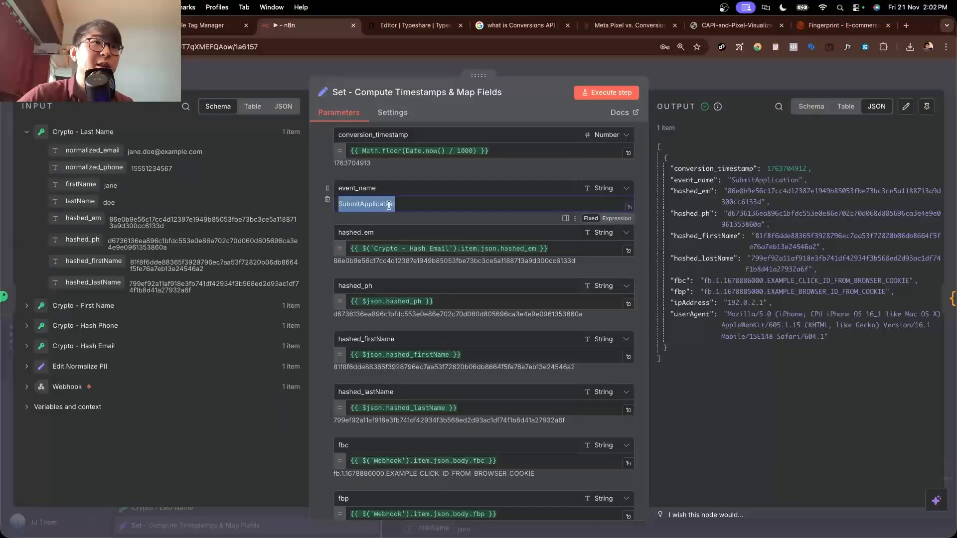
pyautogui.scroll(-10, 481, 247)
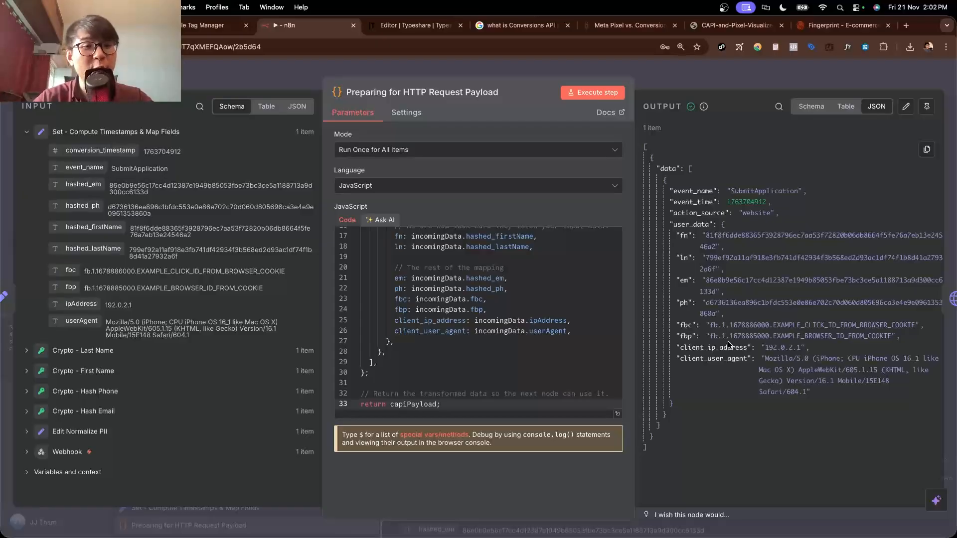
# Inspect the Sending Events To Facebook Pixel node's URL with its PIXEL_ID_HERE placeholder and open the Meta CAPI Token credential.
pyautogui.click(952, 298)
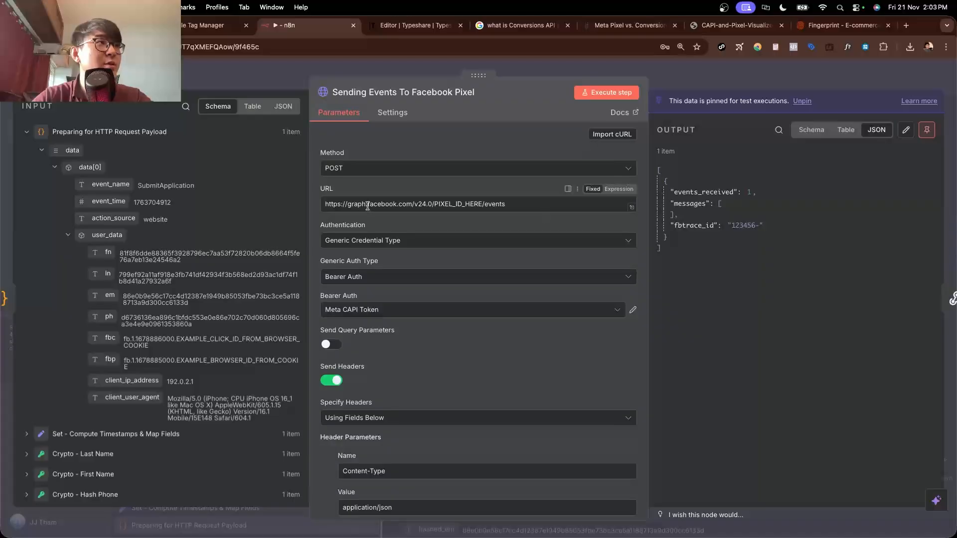
pyautogui.moveTo(357, 203); pyautogui.dragTo(502, 204)
pyautogui.click(517, 205)
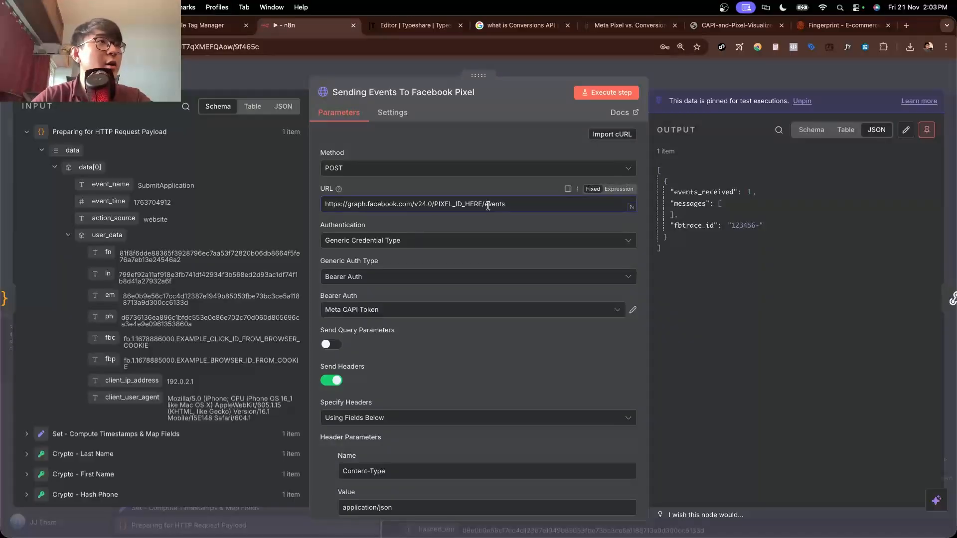
pyautogui.moveTo(483, 205); pyautogui.dragTo(452, 204)
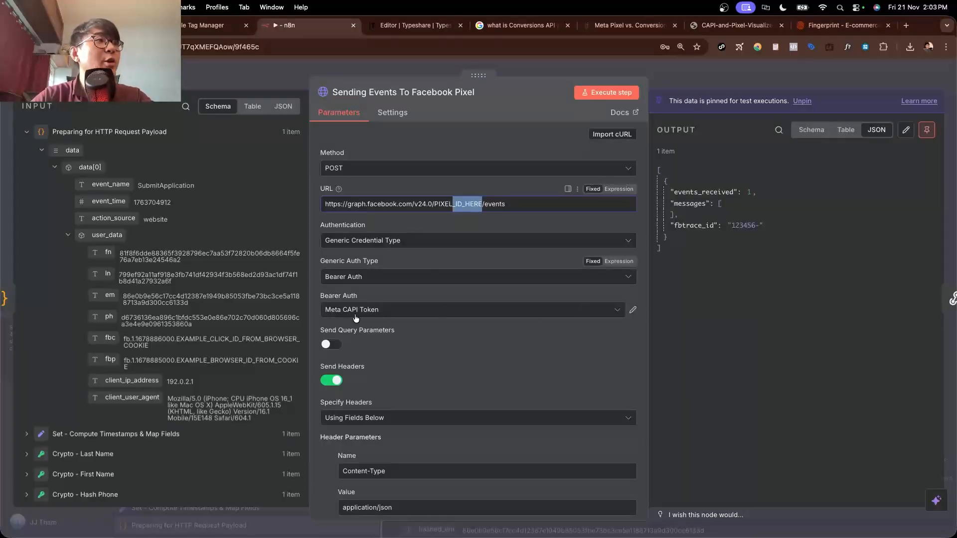
pyautogui.click(633, 309)
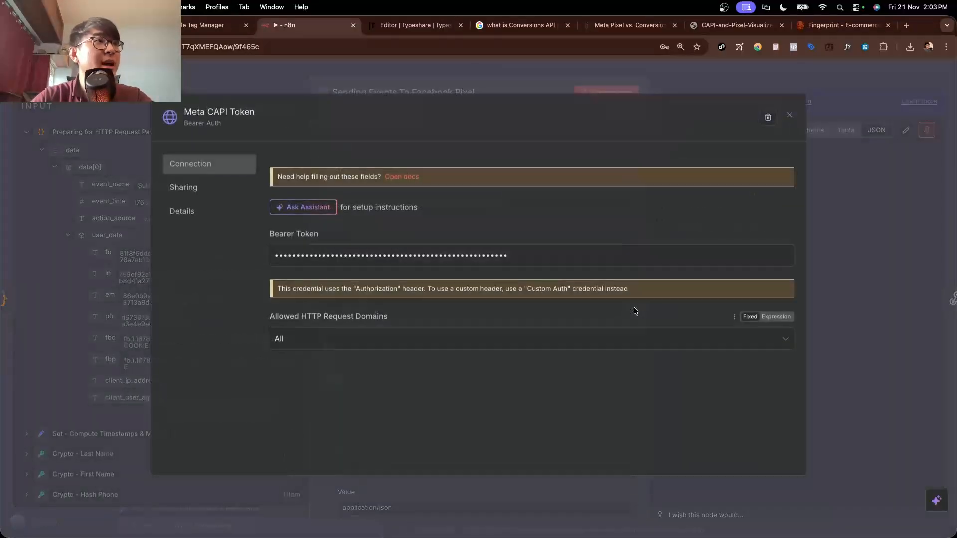
# Review the access token generation settings in the Typeshare outline, then return to n8n and close the Meta CAPI Token credential.
pyautogui.click(440, 26)
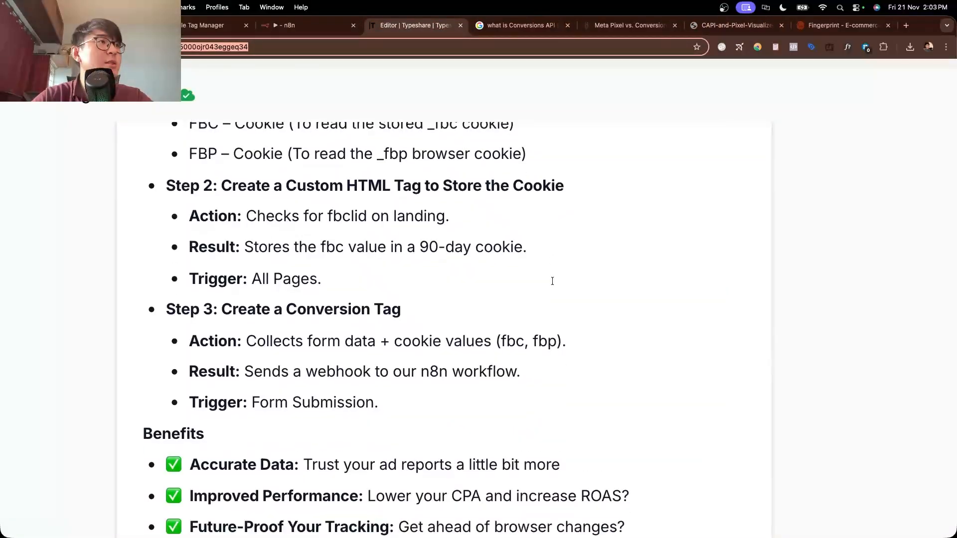
pyautogui.scroll(-8, 551, 279)
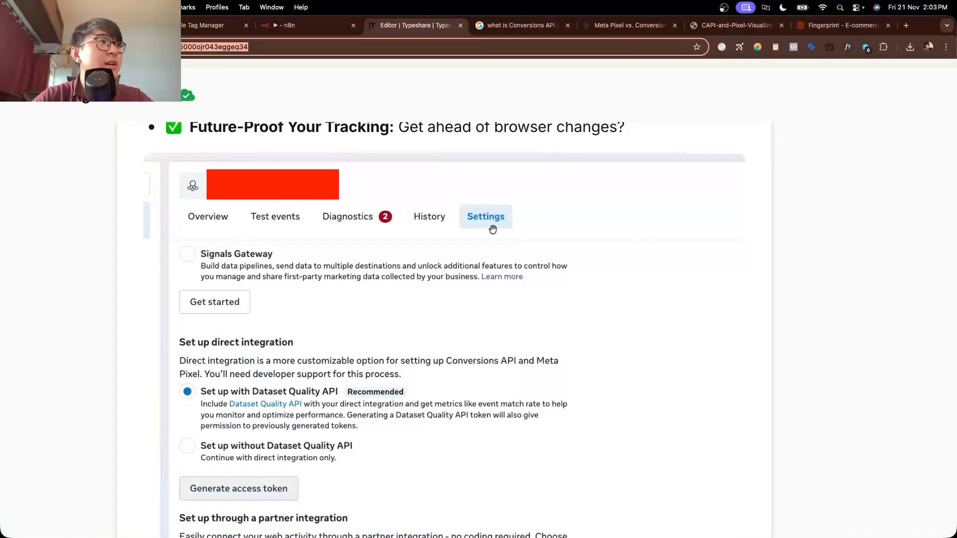
pyautogui.scroll(-4, 493, 229)
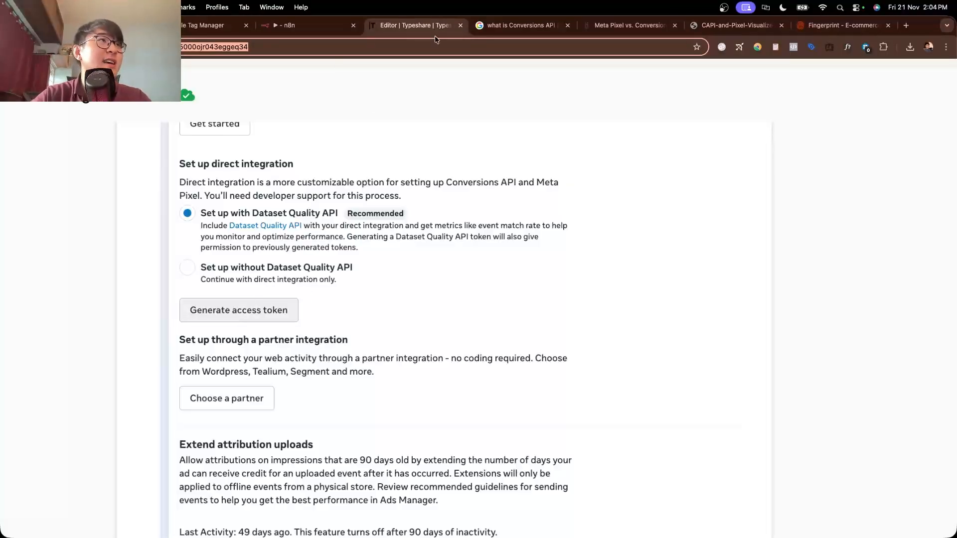
pyautogui.click(299, 25)
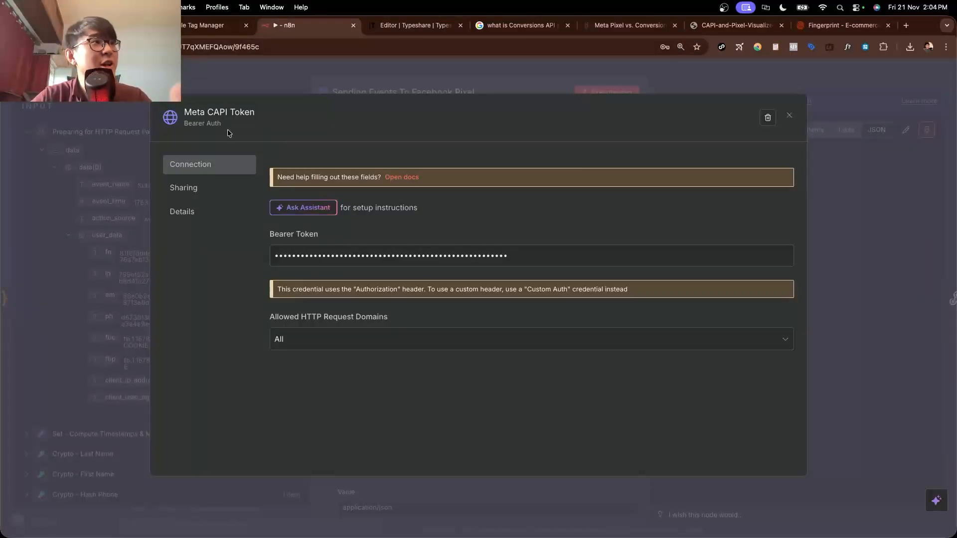
pyautogui.click(412, 92)
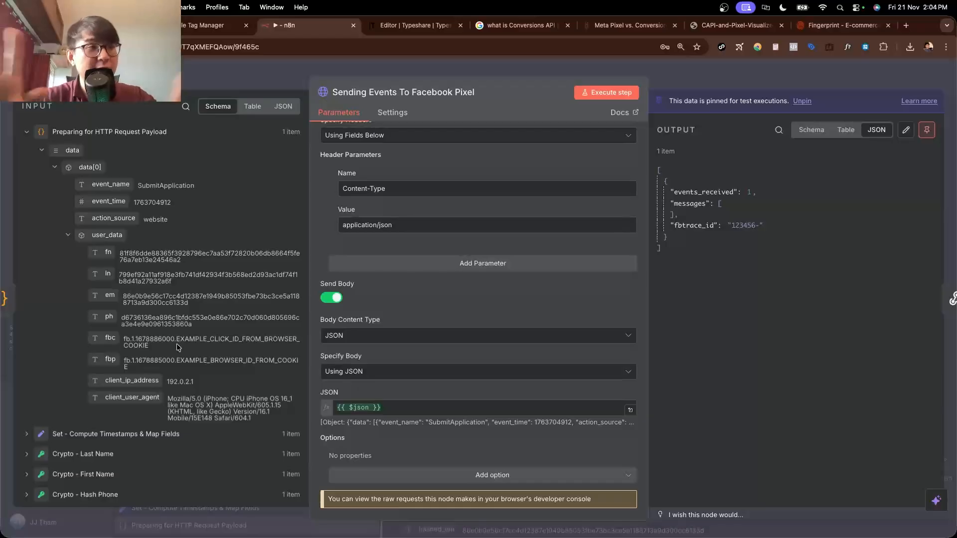
# Examine the Facebook Pixel request's {{ $json }} body expression and pinned response, then close the node.
pyautogui.click(630, 410)
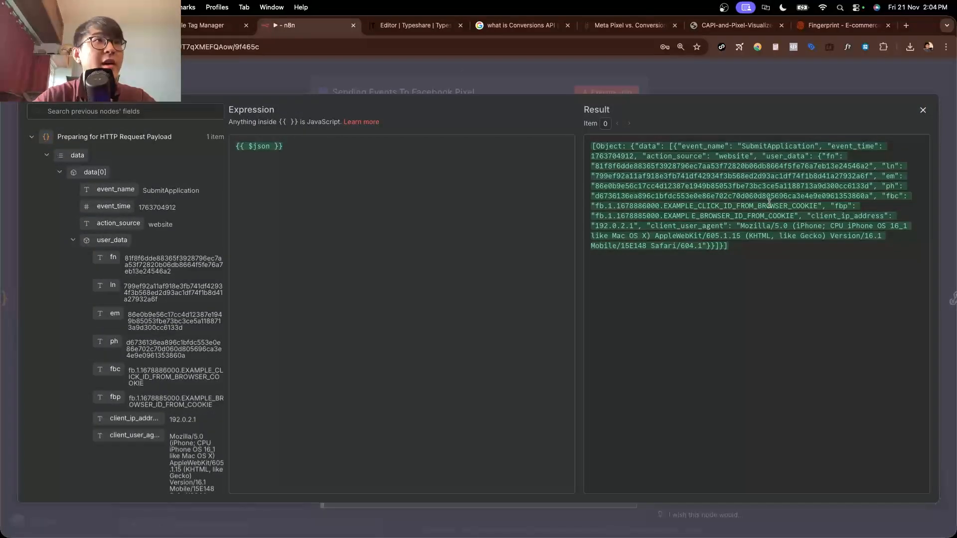
pyautogui.click(813, 88)
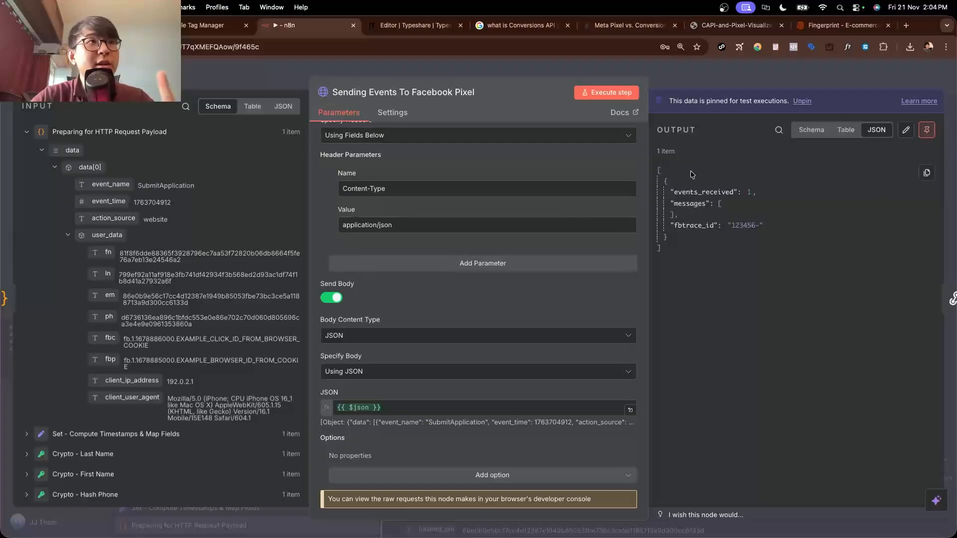
pyautogui.moveTo(656, 164); pyautogui.dragTo(732, 274)
pyautogui.click(735, 281)
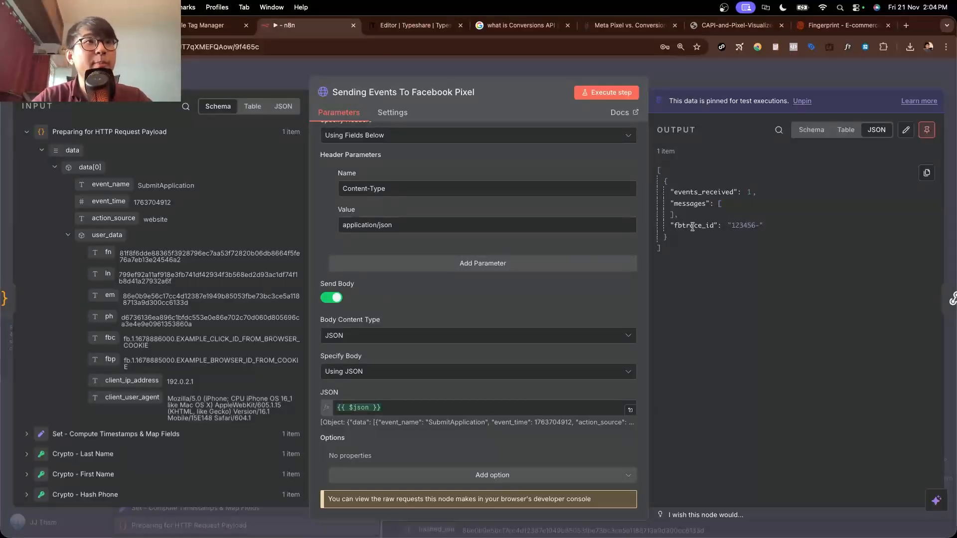
pyautogui.press('Escape')
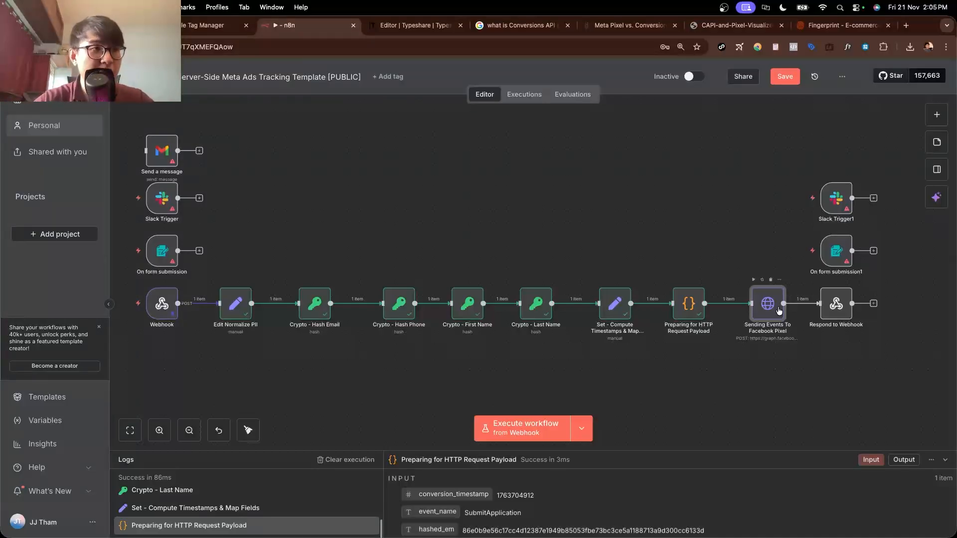
# Review the event match quality table in the Typeshare outline and compare it with the Pixel and CAPI diagram.
pyautogui.hotkey('ctrl', 'Tab')
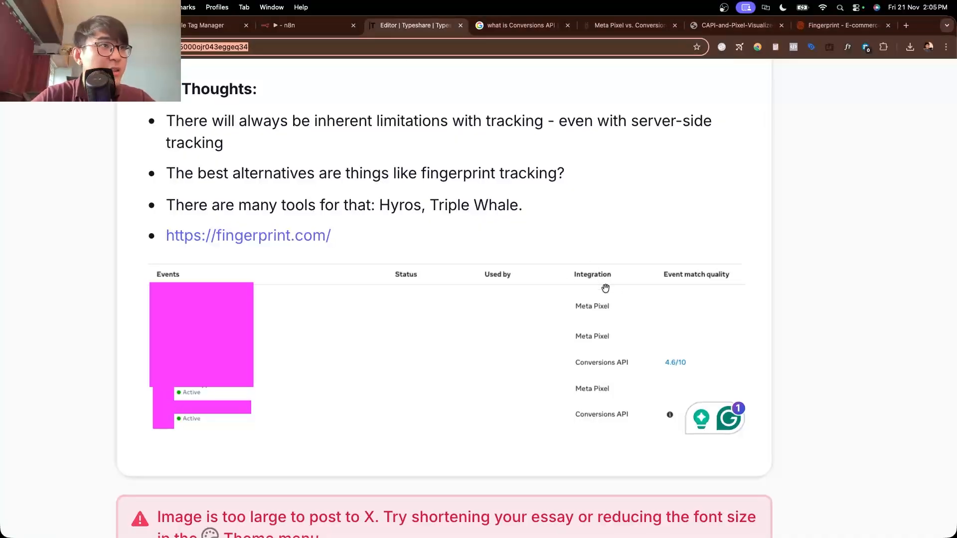
pyautogui.click(737, 25)
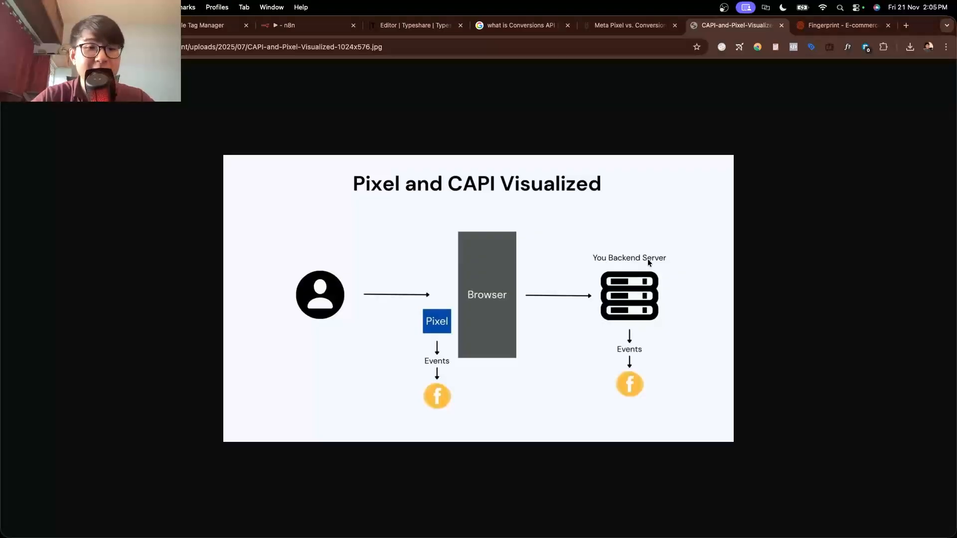
pyautogui.click(417, 26)
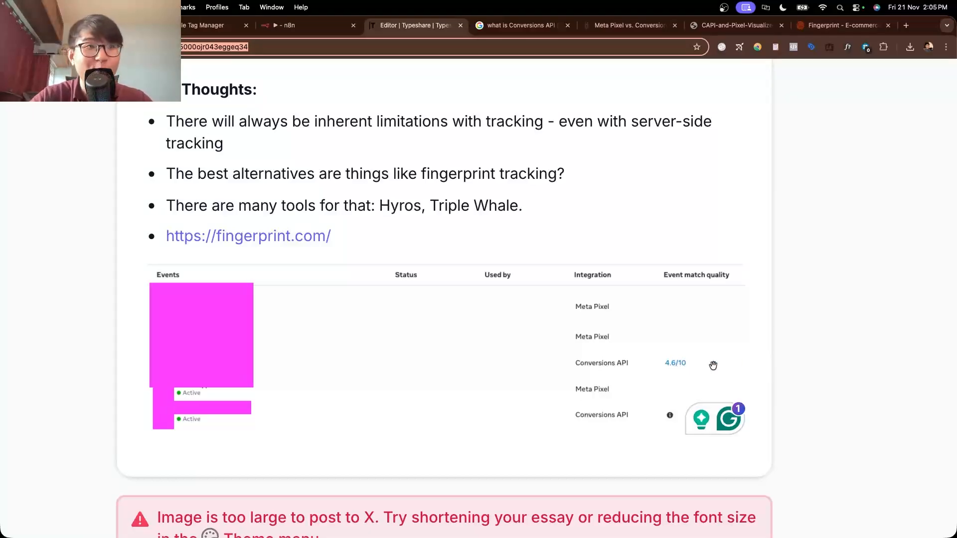
# Review the current parameter performance section in the Typeshare outline, then switch to n8n and inspect the Webhook node's pinned fbc and fbp fields.
pyautogui.scroll(15, 593, 365)
pyautogui.scroll(10, 595, 367)
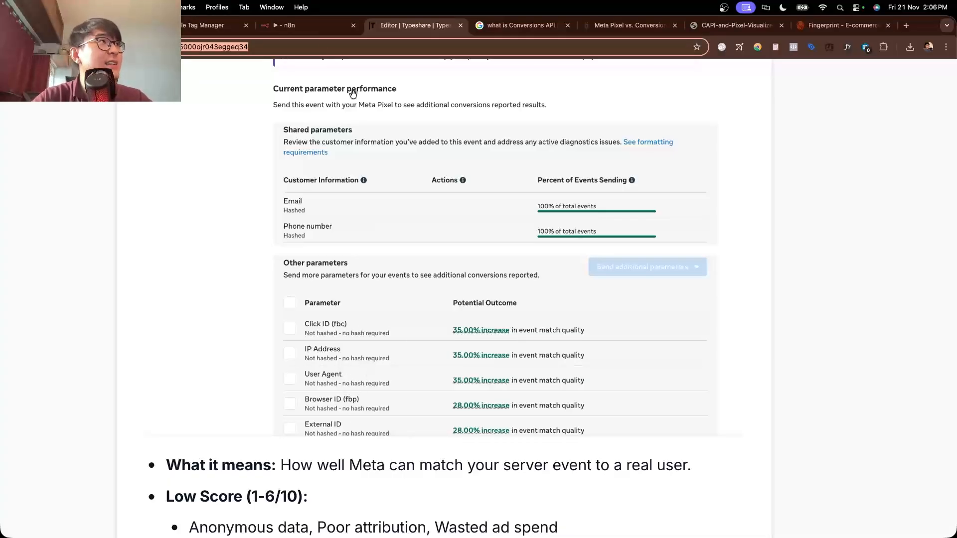
pyautogui.click(299, 25)
pyautogui.press('Escape')
pyautogui.doubleClick(162, 303)
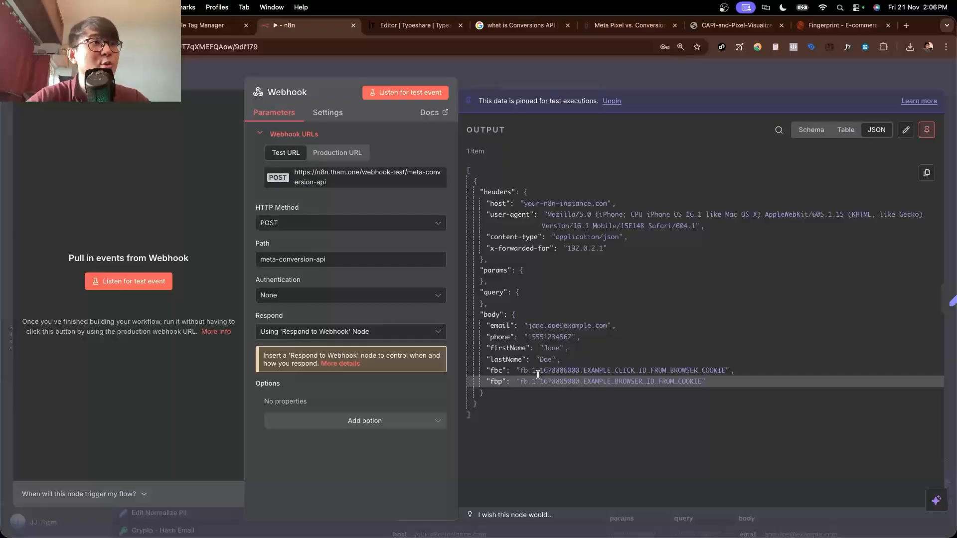
# Revisit the Pixel and CAPI diagram, then review the Meta Pixel problem and Conversions API solution parts of the Typeshare outline.
pyautogui.click(737, 26)
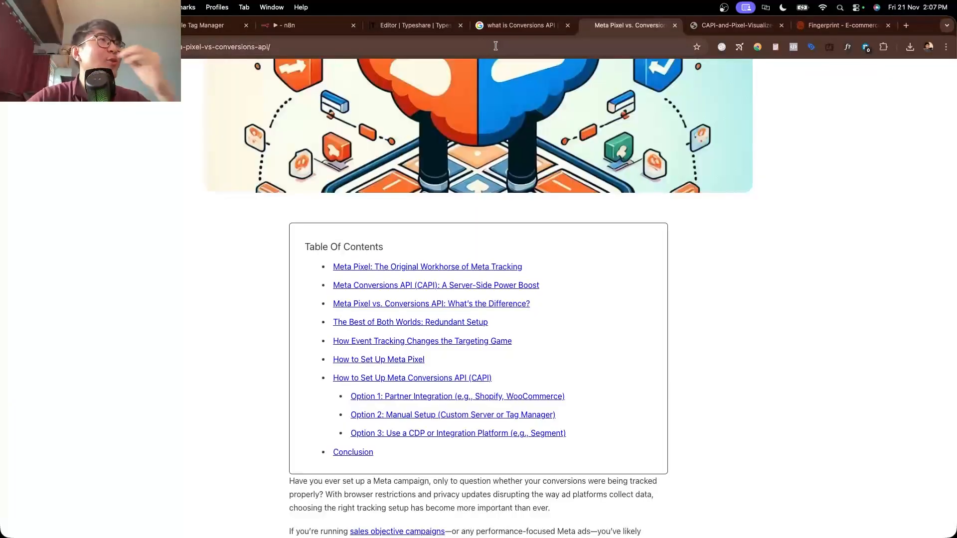
pyautogui.click(700, 26)
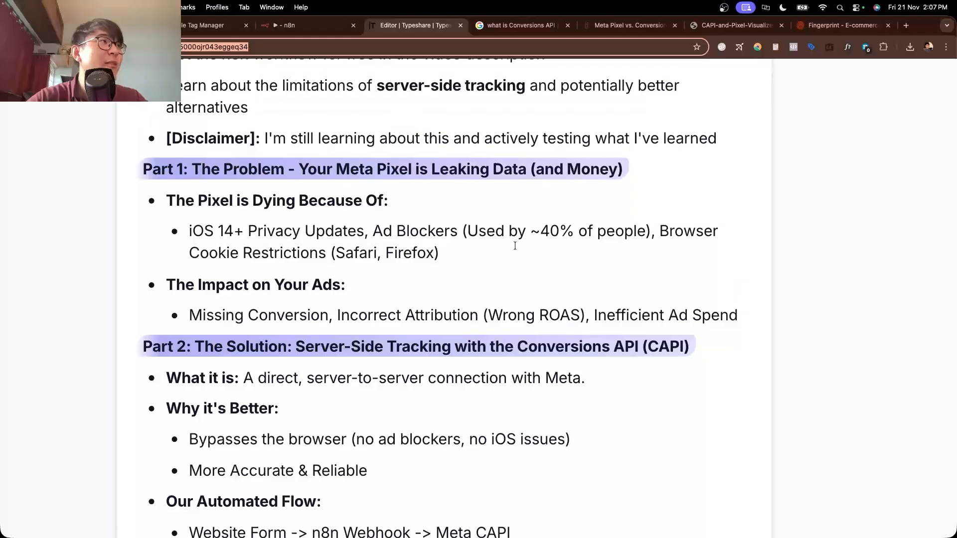
pyautogui.scroll(1, 515, 246)
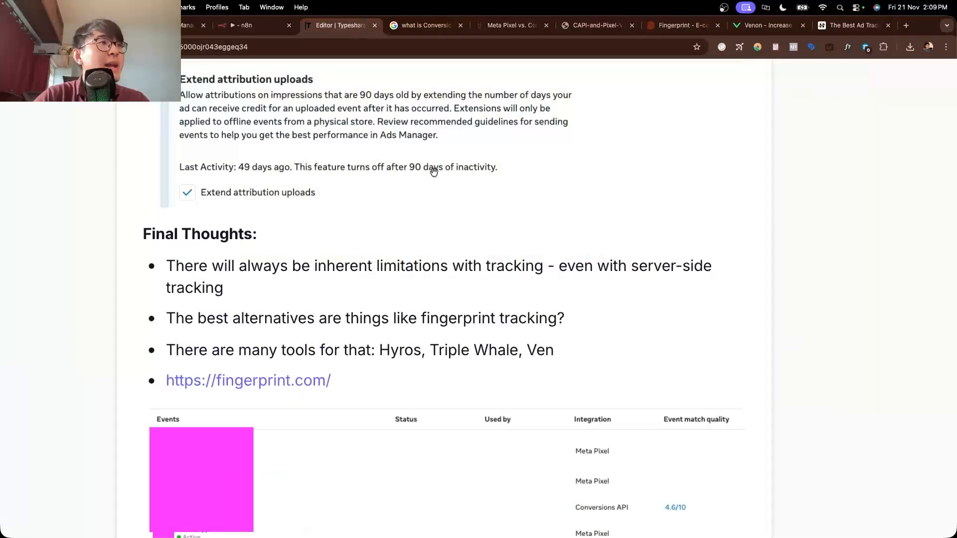
# Look over the Hyros, Venon and Fingerprint websites as alternative tracking tools.
pyautogui.click(835, 26)
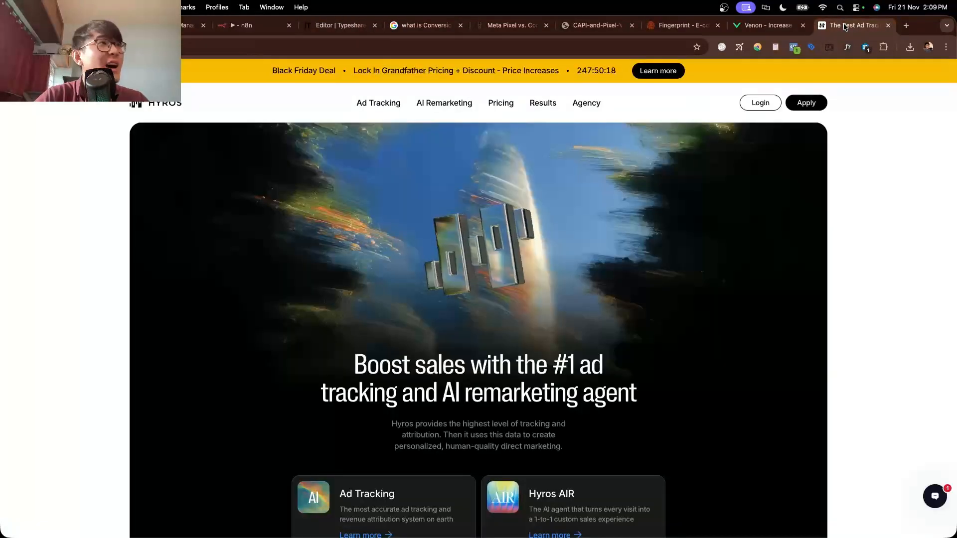
pyautogui.click(766, 26)
pyautogui.click(683, 27)
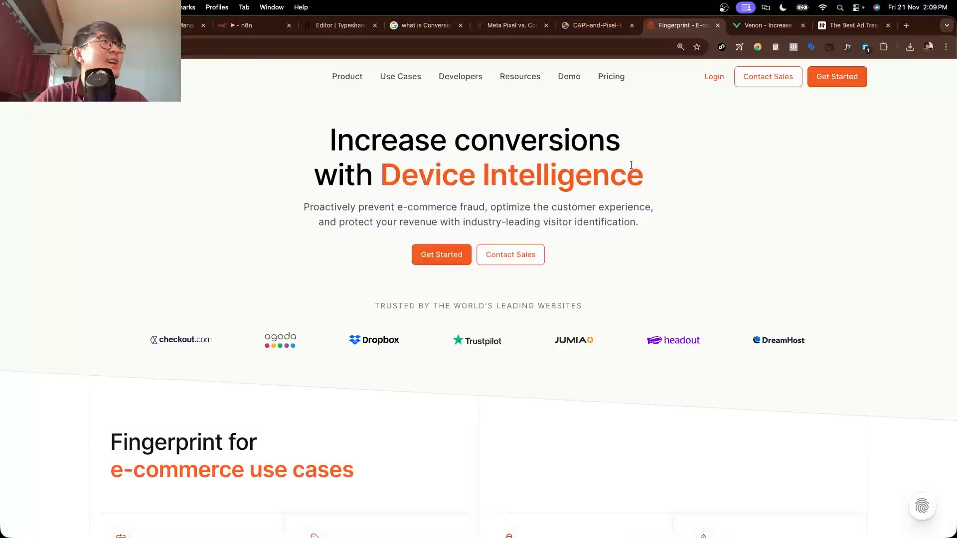